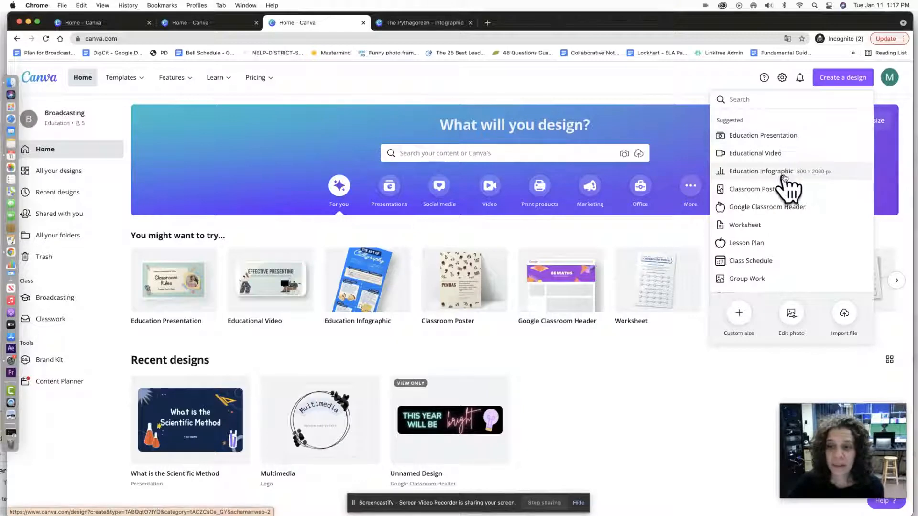
Create an Education Infographic design and apply the purple "Keep Our Classroom Healthy" template to its blank page
click(783, 176)
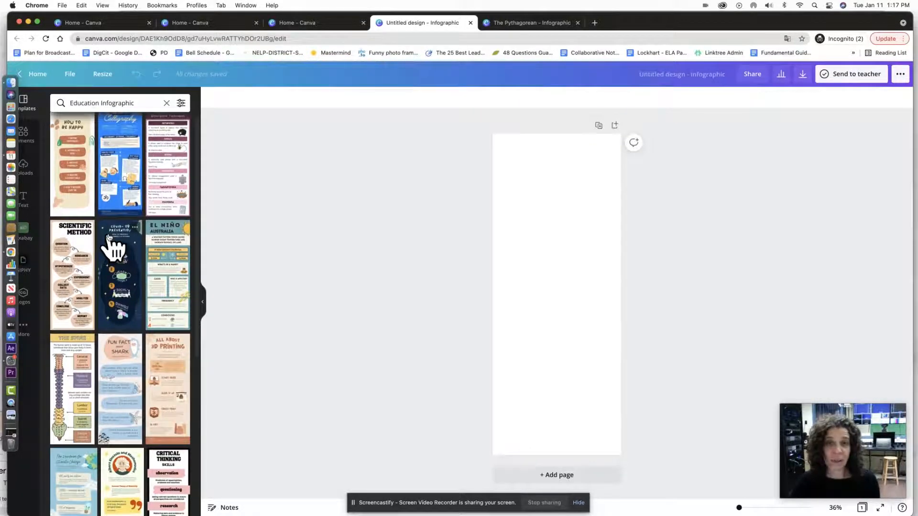
scroll(109, 237, down, 2)
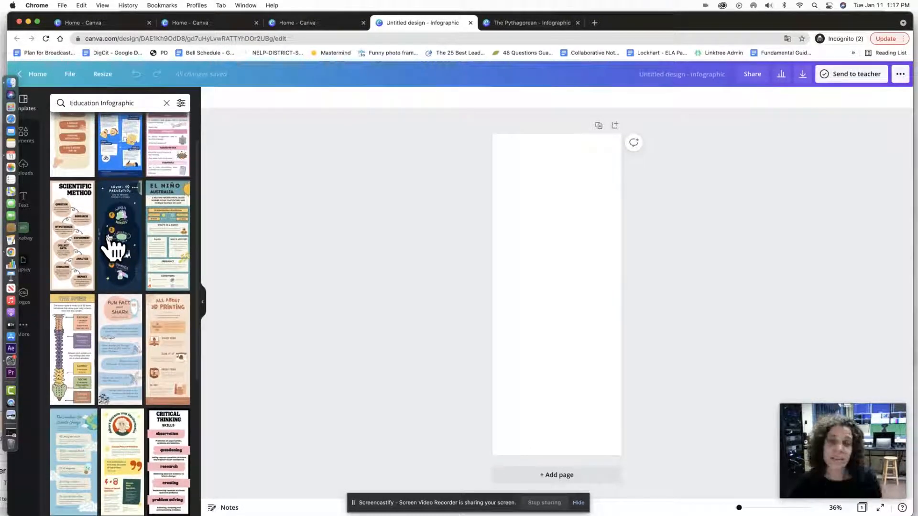
scroll(109, 237, down, 2)
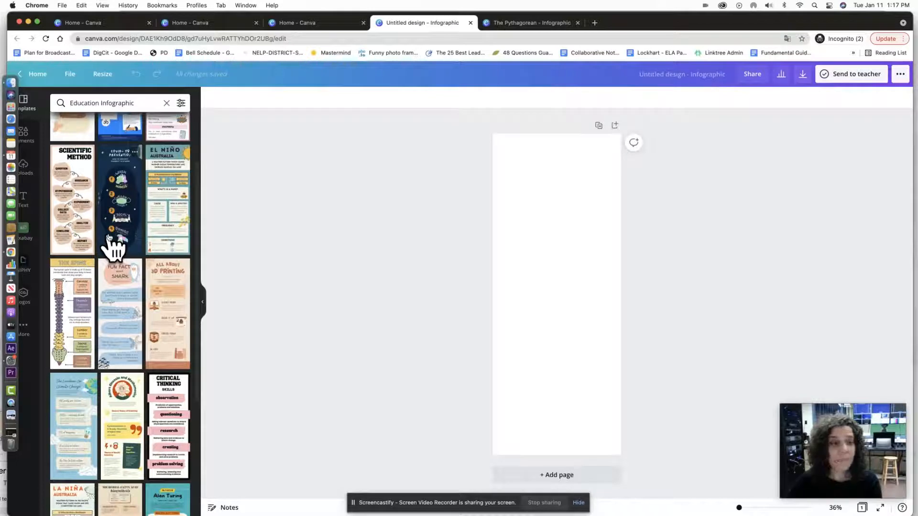
scroll(109, 238, down, 8)
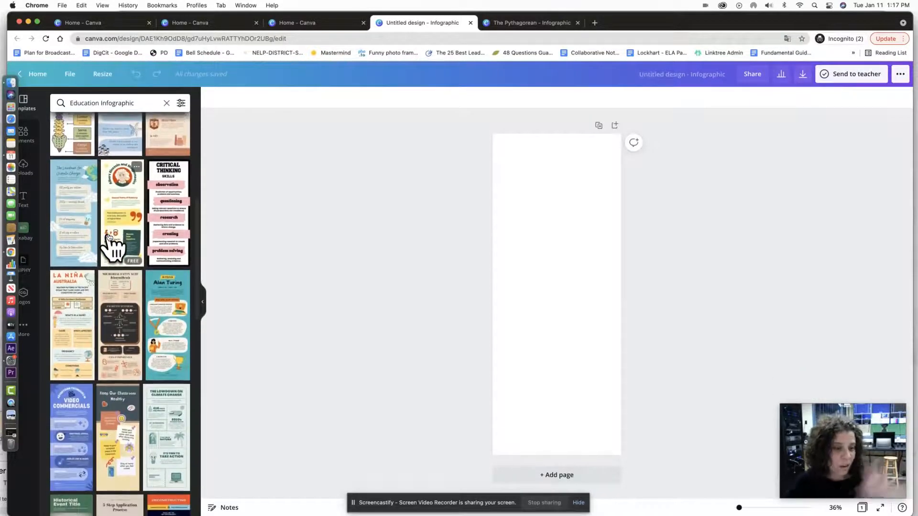
scroll(109, 237, down, 10)
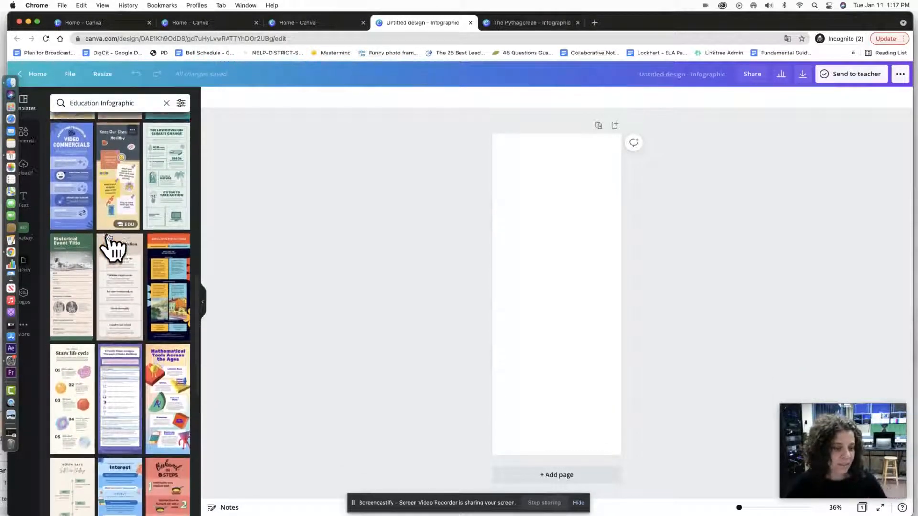
scroll(109, 237, down, 11)
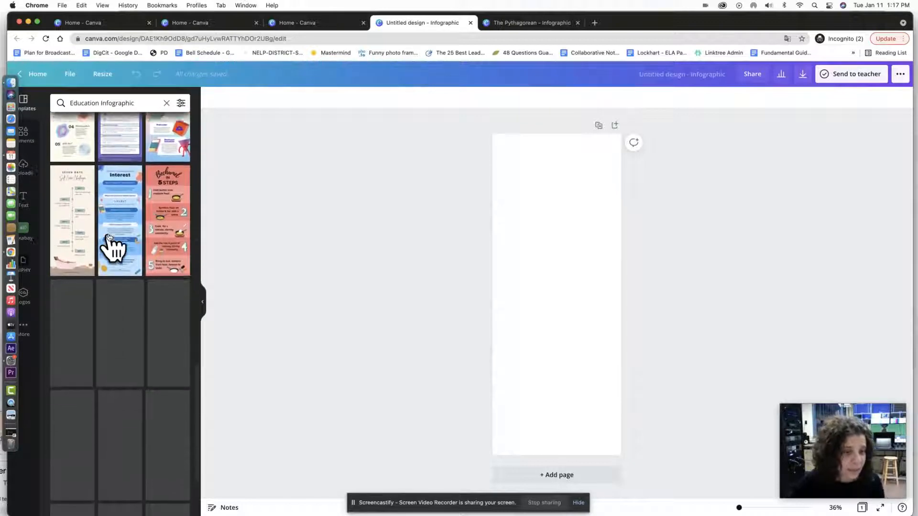
scroll(109, 237, down, 15)
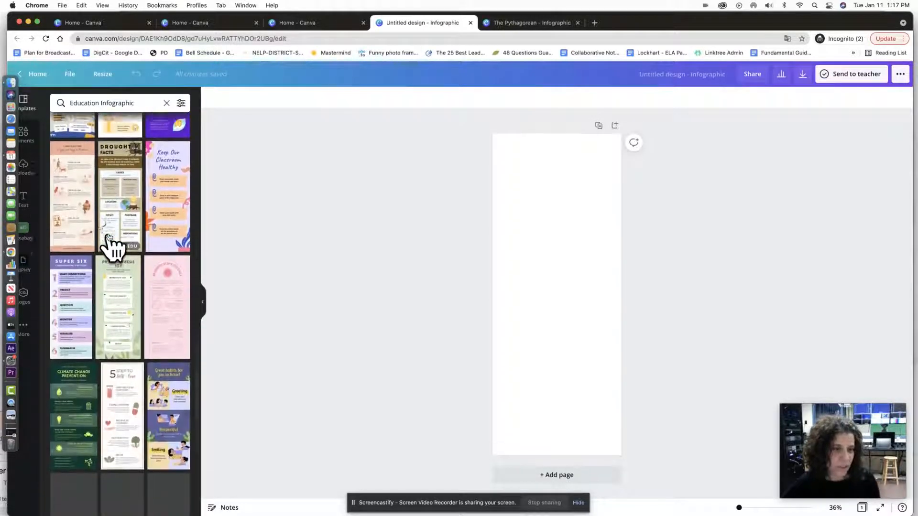
click(164, 188)
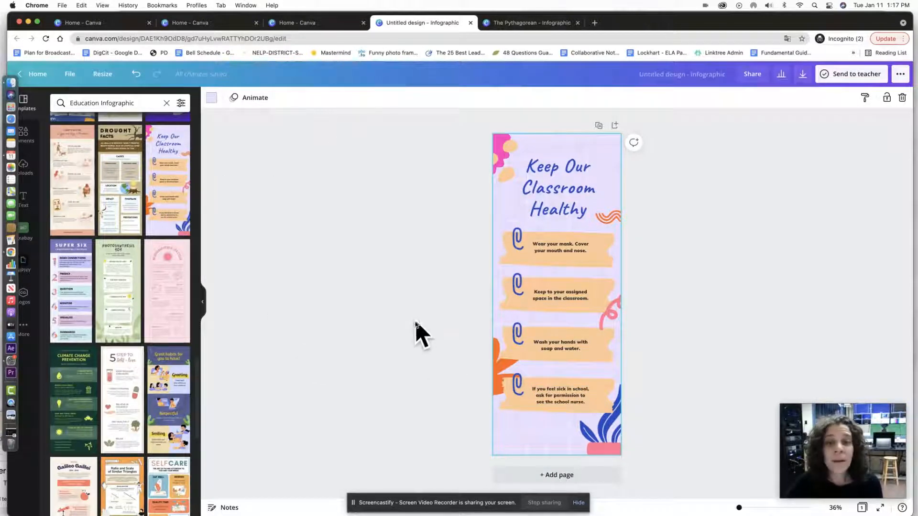
Replace the infographic's title text with "The Pythagorean Theorem", using the suggested spelling for "Theorem"
click(563, 203)
click(549, 173)
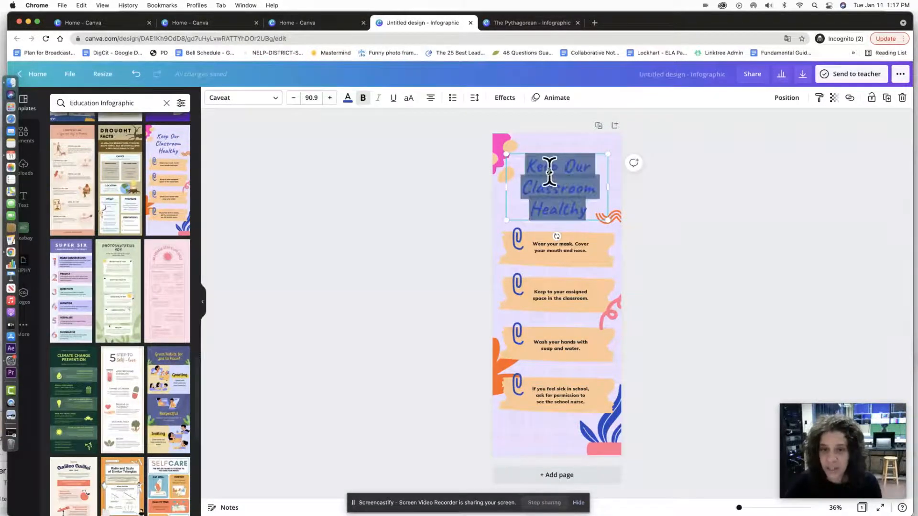
text(The )
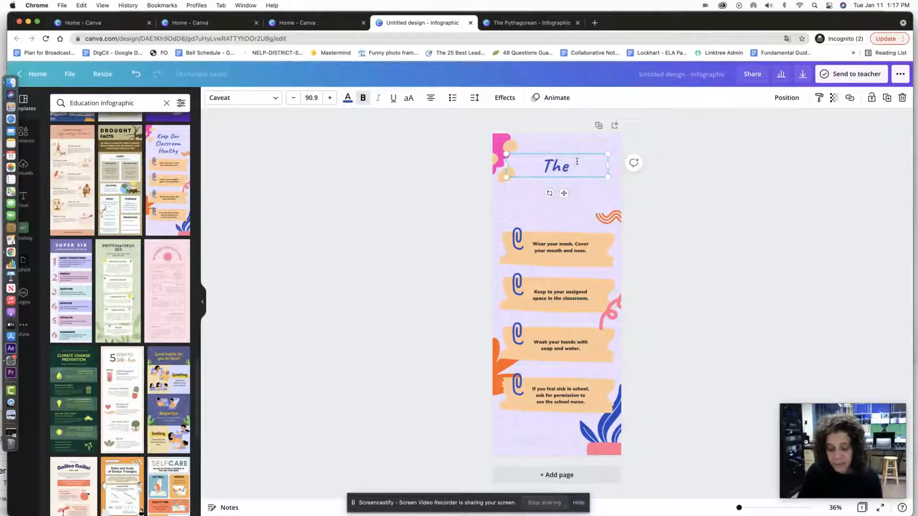
text(Pythagor)
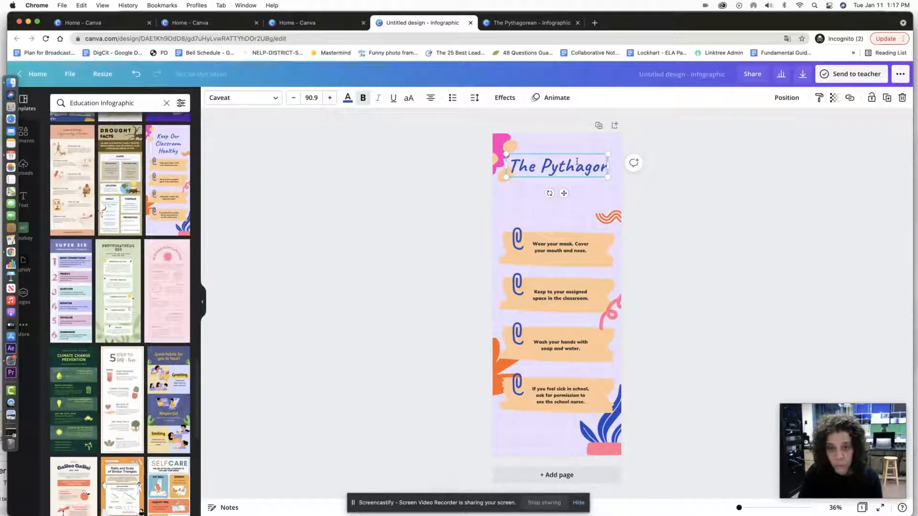
text(ean)
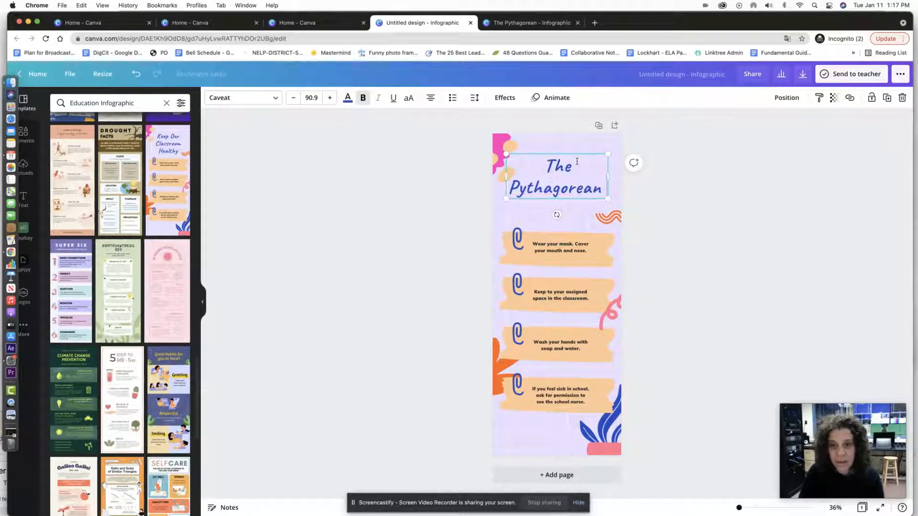
text( Thea)
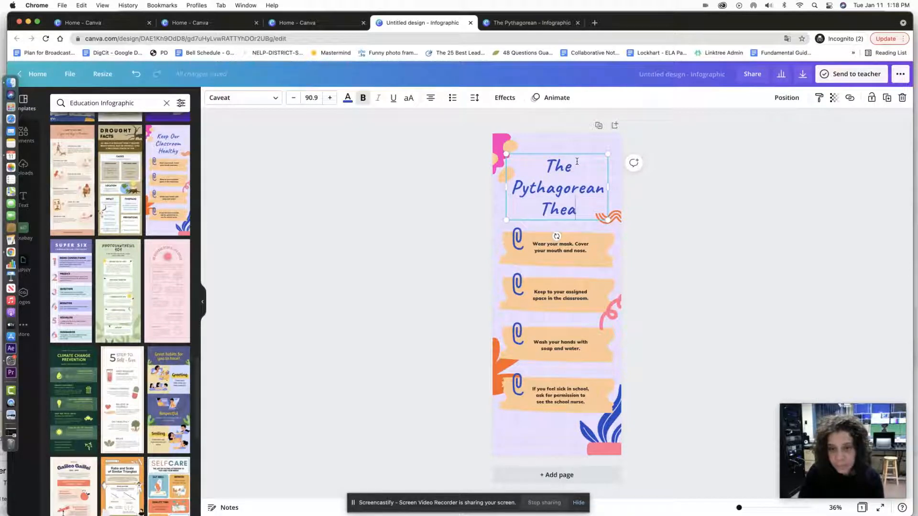
text(rem)
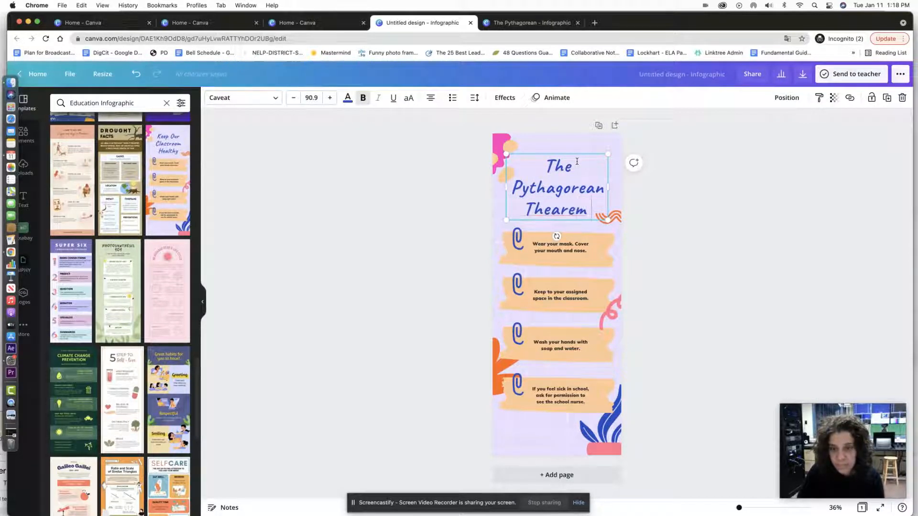
right_click(565, 210)
click(592, 218)
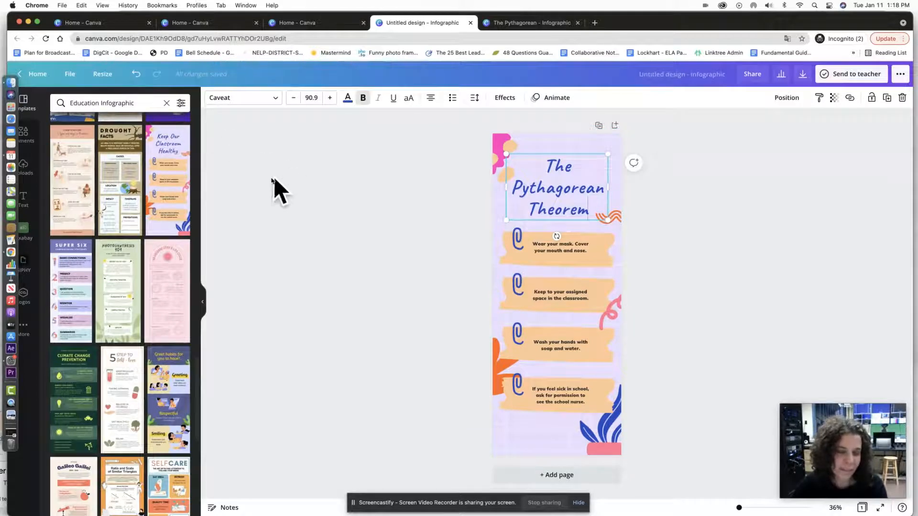
Search the elements for "math" and place the calculator and compass graphic in the page's upper right corner
drag(710, 20, 703, 19)
drag(771, 20, 783, 22)
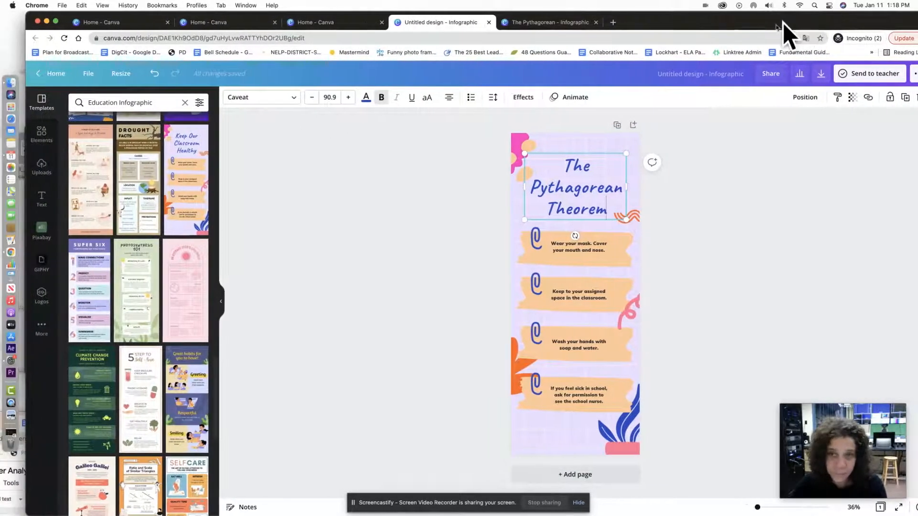
click(53, 146)
click(145, 102)
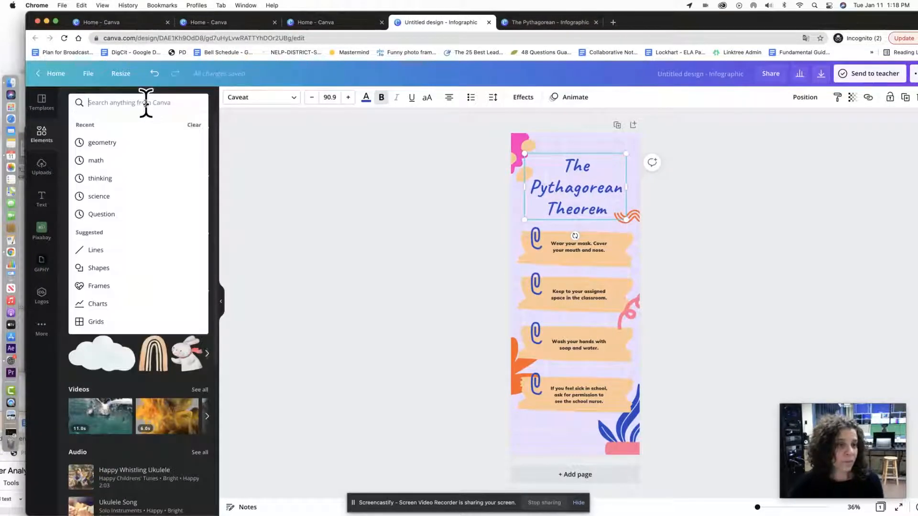
text(math)
key(Return)
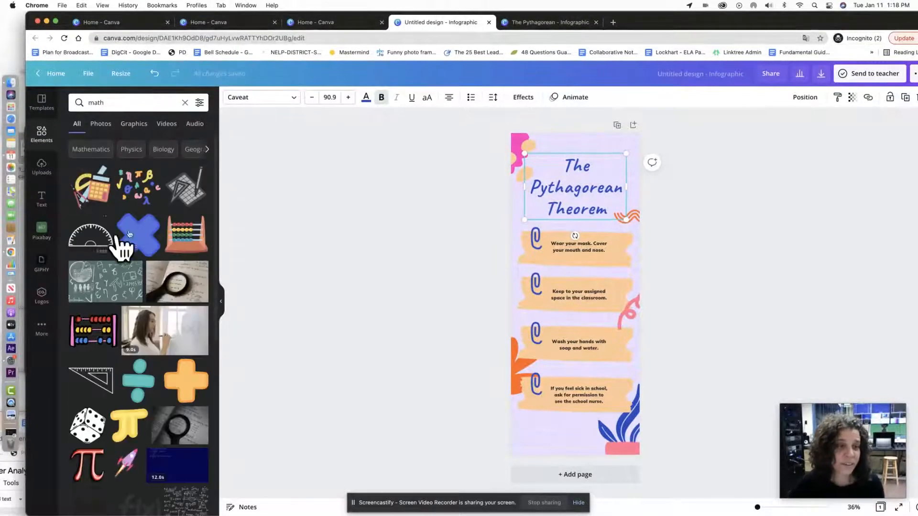
click(89, 183)
drag(590, 312, 628, 171)
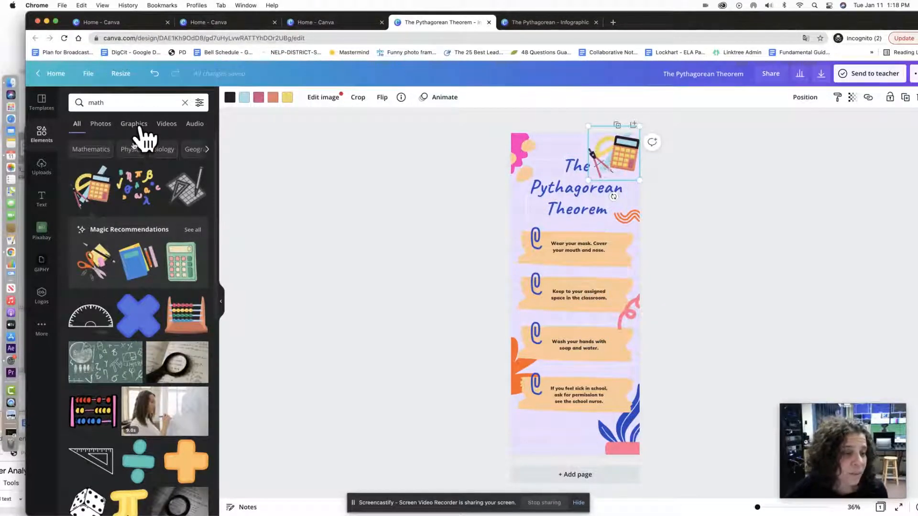
Add the protractor graphic, tilted, in the page's upper left corner and recolor it with the document's bright pink
click(95, 316)
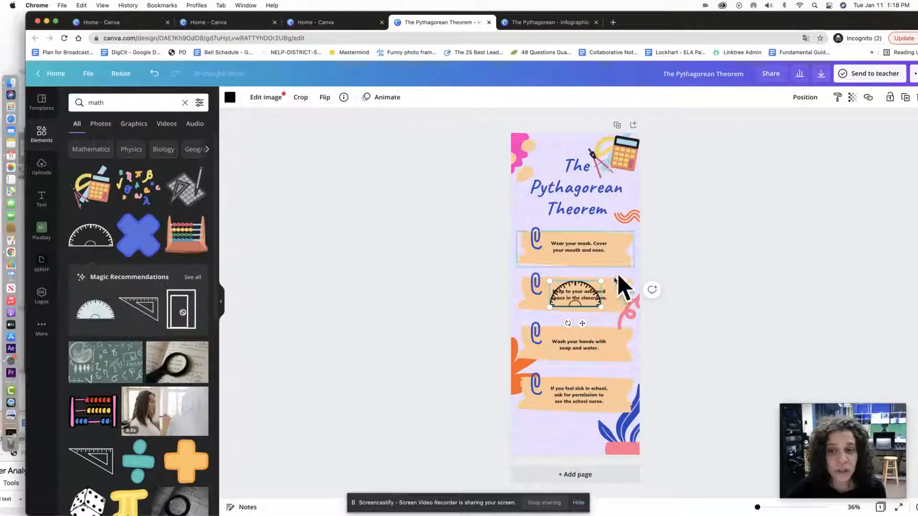
drag(584, 327, 545, 182)
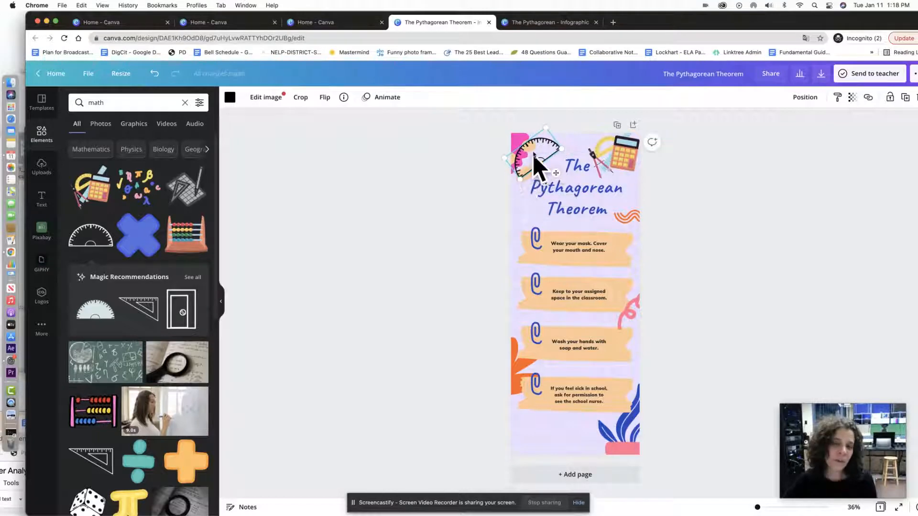
click(230, 98)
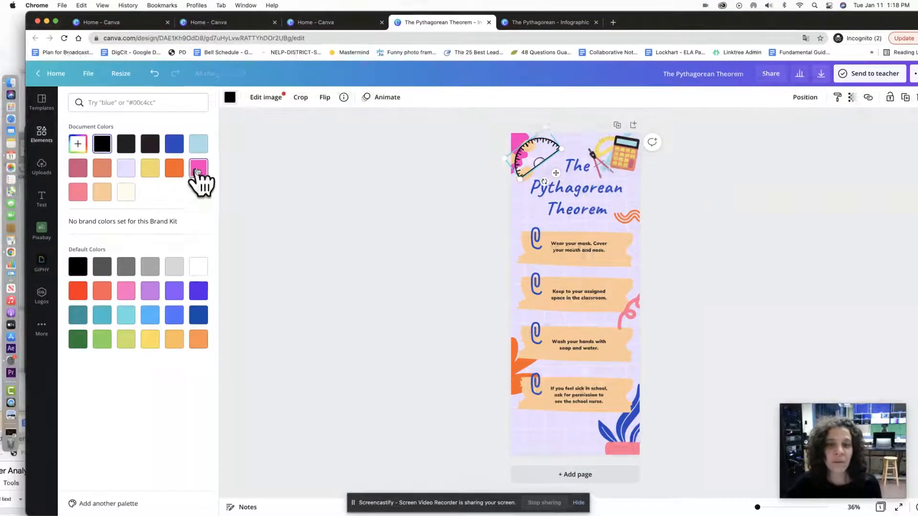
click(197, 168)
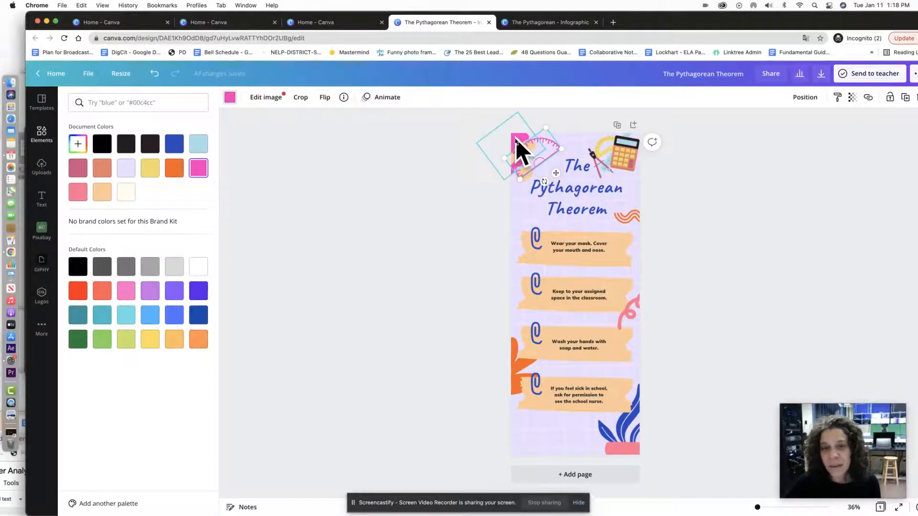
Delete the pink flower shape behind the protractor and move the title slightly down
click(508, 159)
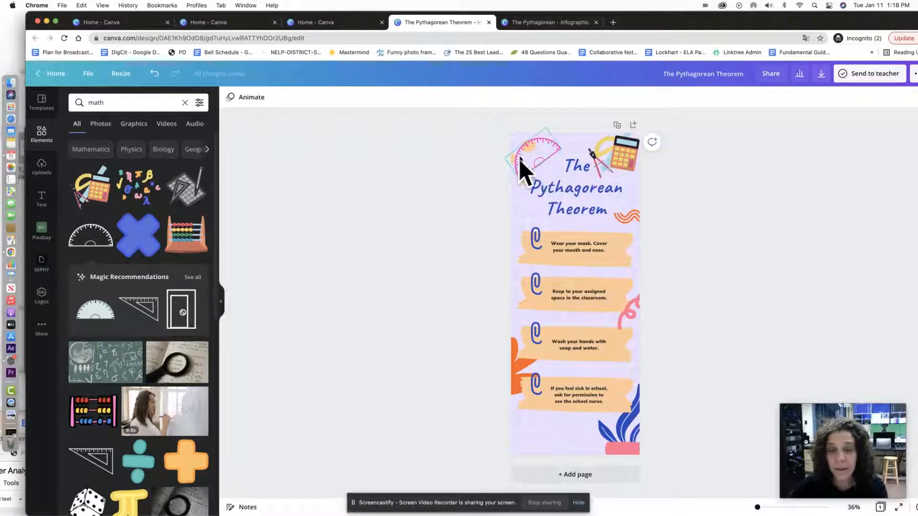
drag(576, 197, 573, 204)
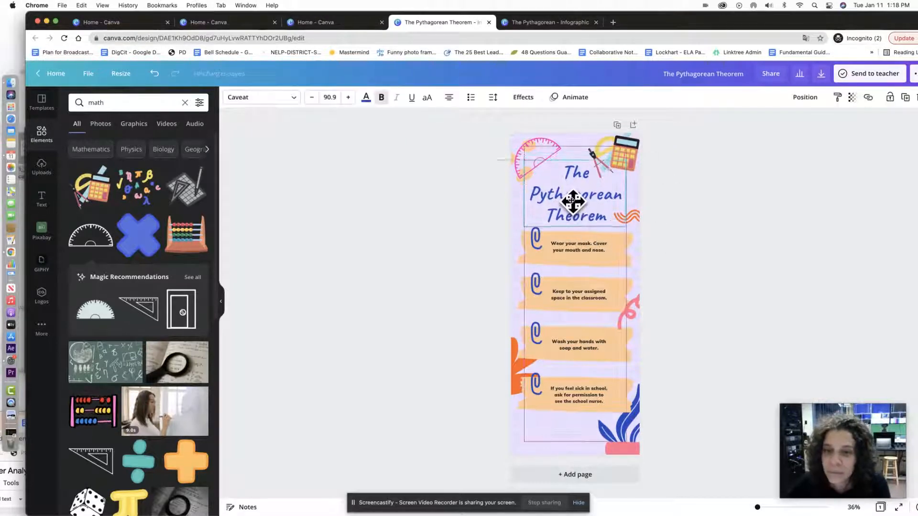
Replace the first banner's text with "Step 1: Indentify a b and c"
double_click(577, 254)
text(Ste)
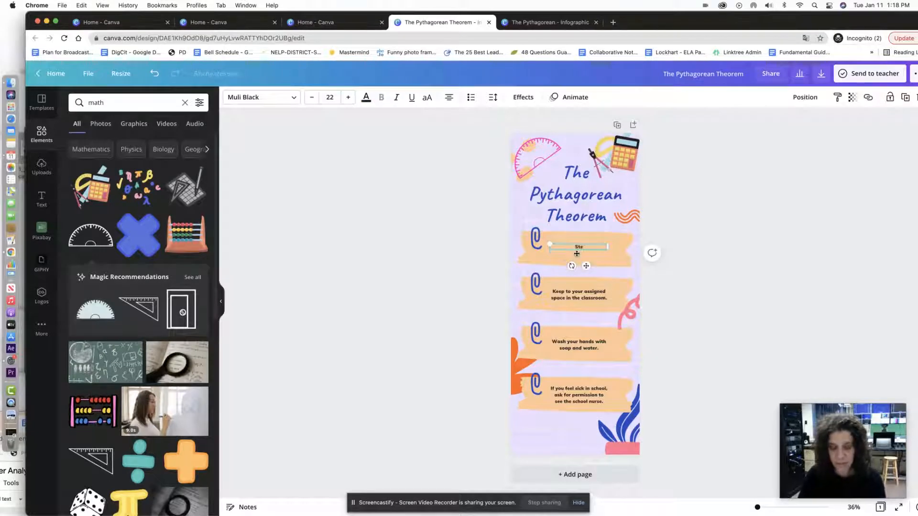
text(op)
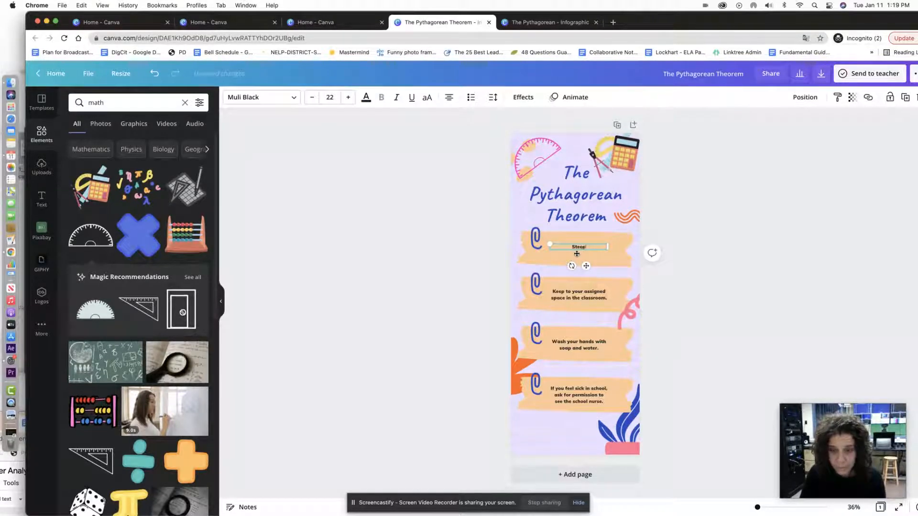
key(BackSpace)
key(BackSpace)
text(p)
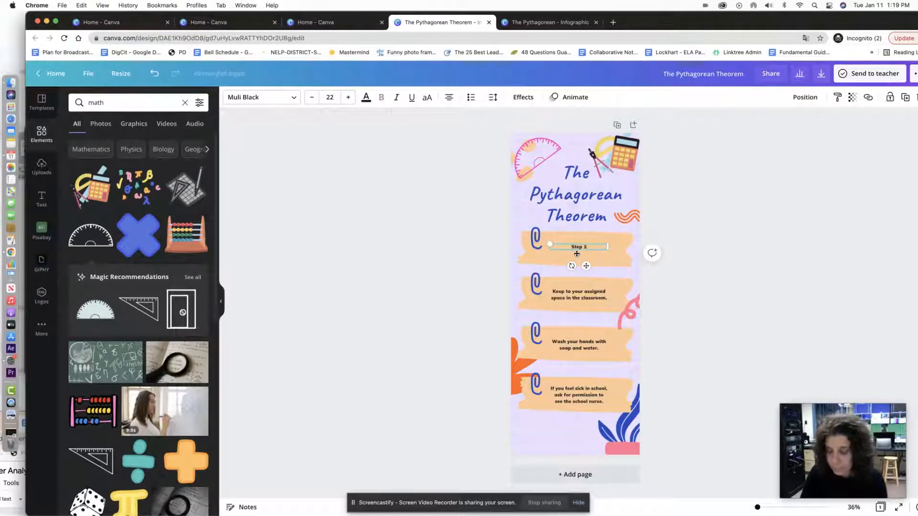
text( 1: Indentify a b)
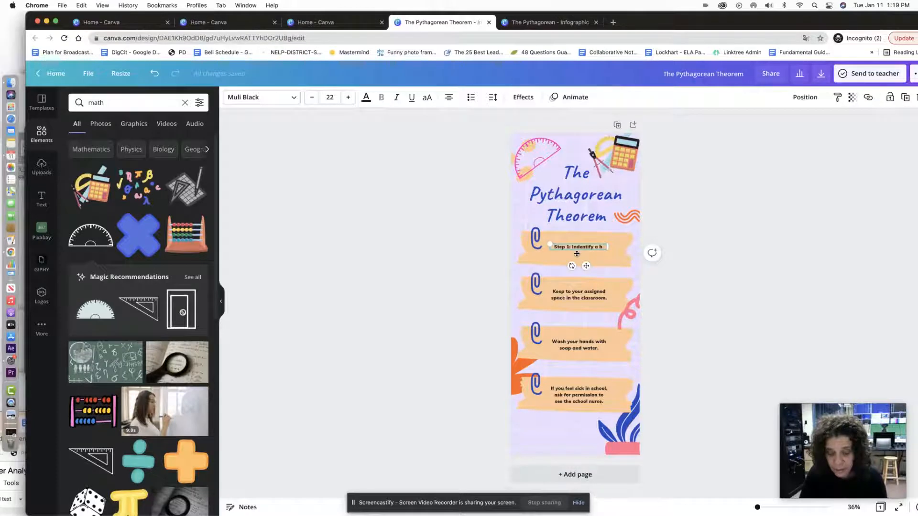
text( and c)
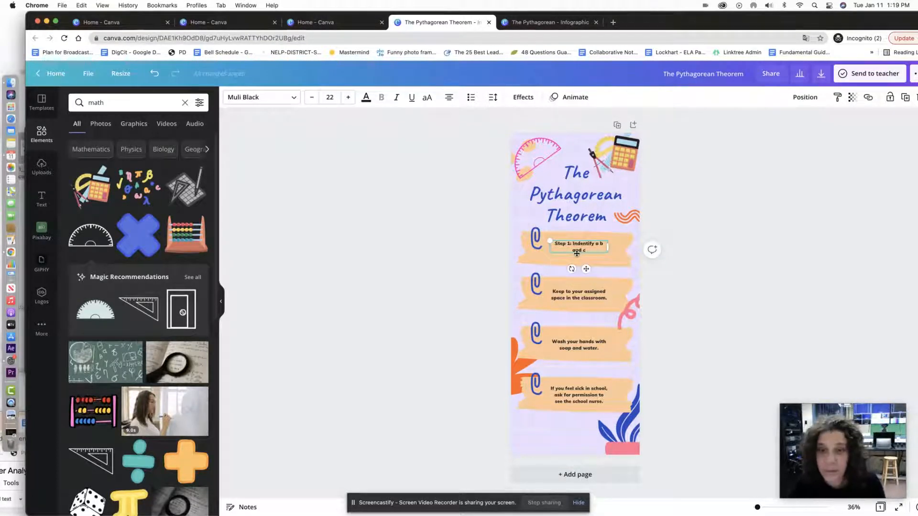
Replace the second banner's text with "Step 2: Plug in values"
click(566, 294)
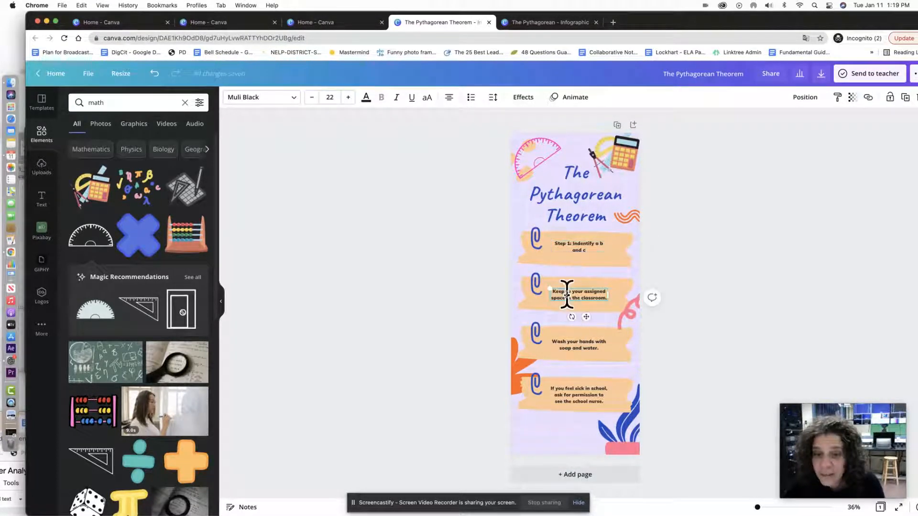
text(s)
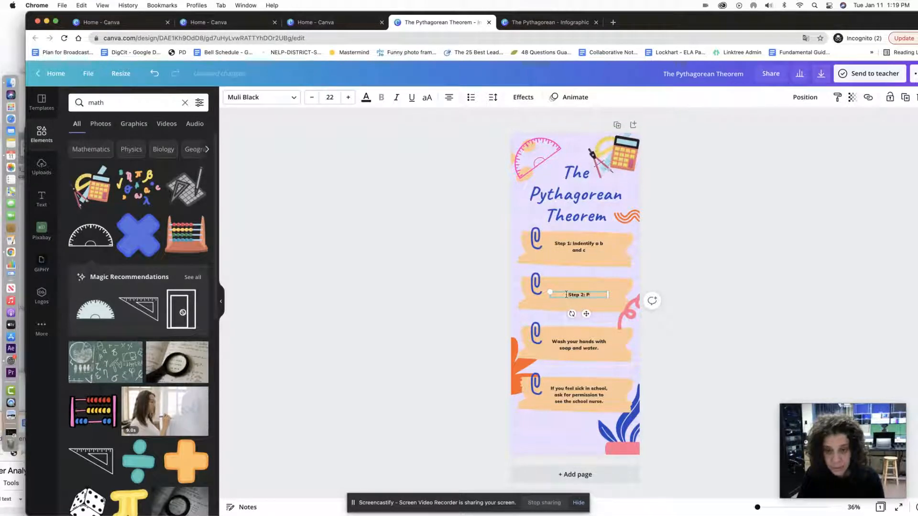
text(tep 2: Plug)
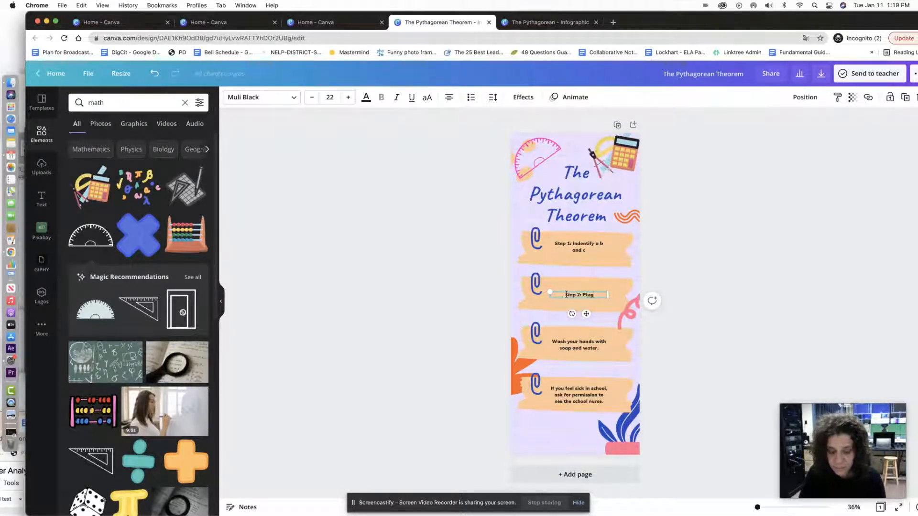
text( in values)
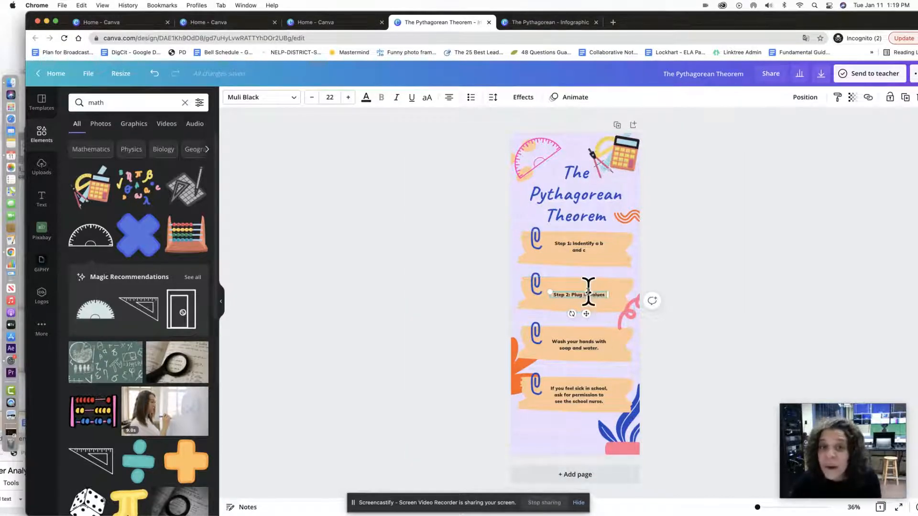
Move the title "The Pythagorean Theorem" up, away from the first banner
click(578, 220)
drag(579, 228, 578, 210)
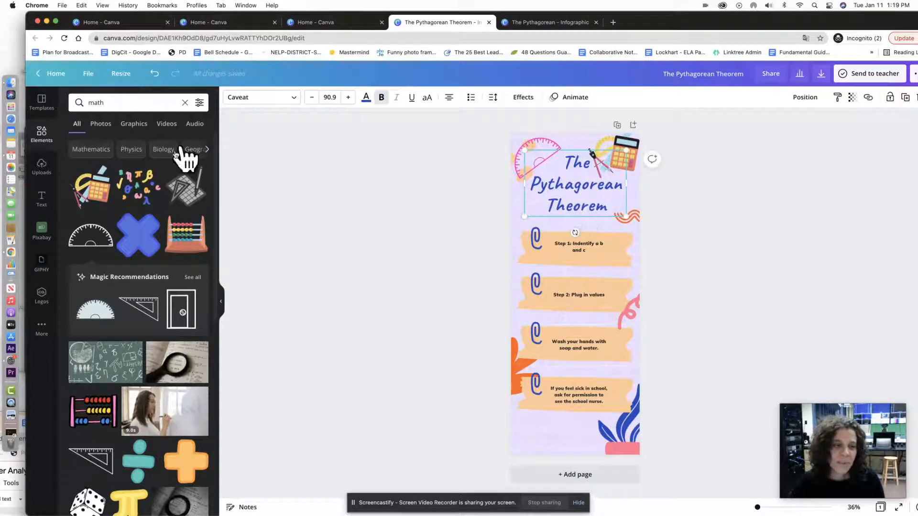
Search the elements for "shape" and add the solid rectangular callout with a side pointer to the page
click(141, 105)
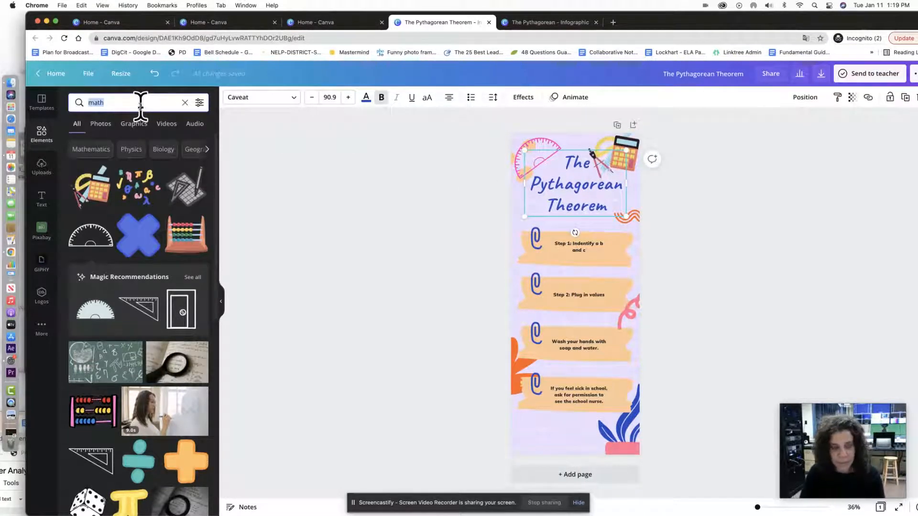
text(shape)
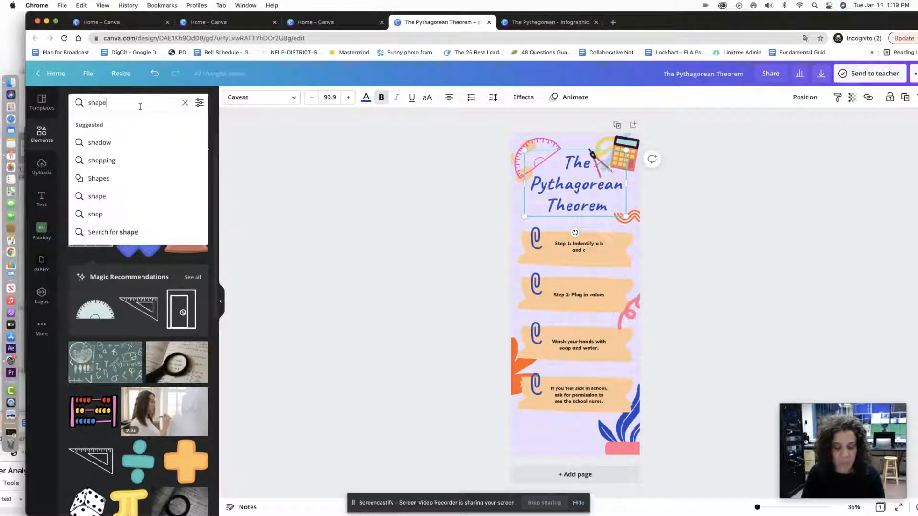
key(Return)
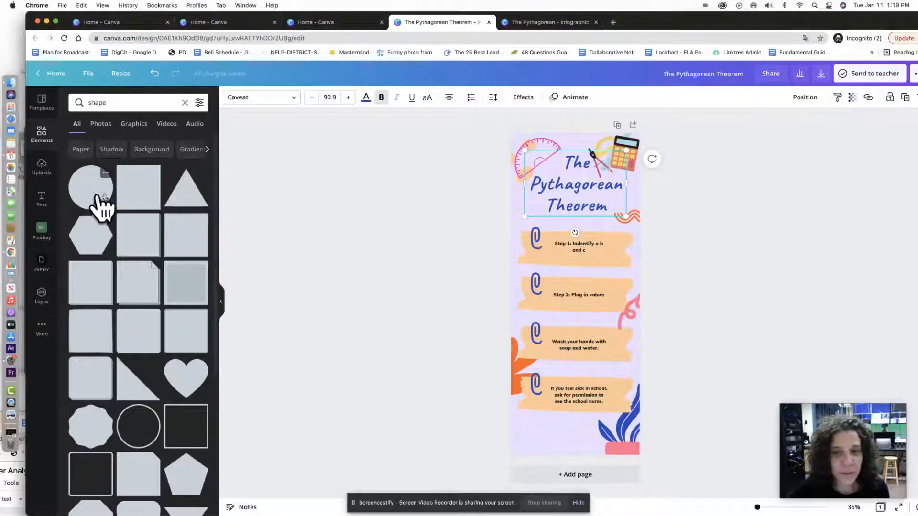
scroll(144, 263, down, 3)
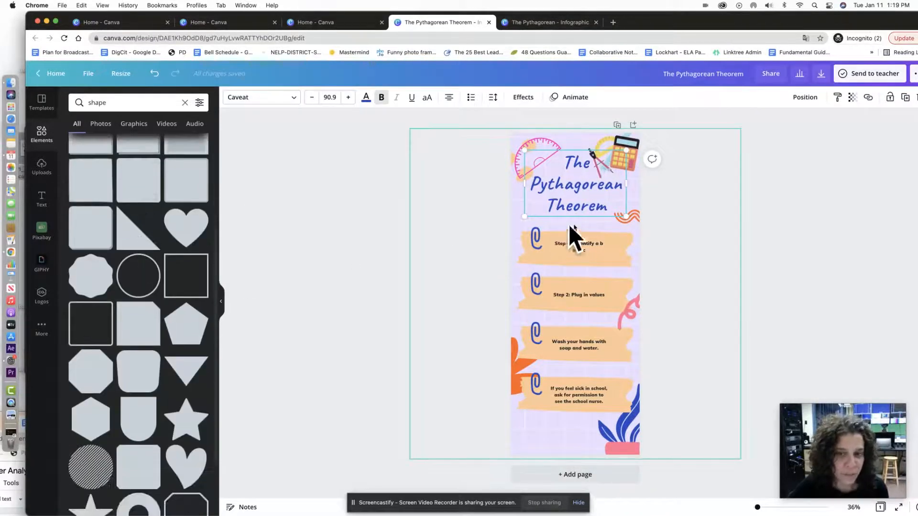
scroll(82, 277, down, 5)
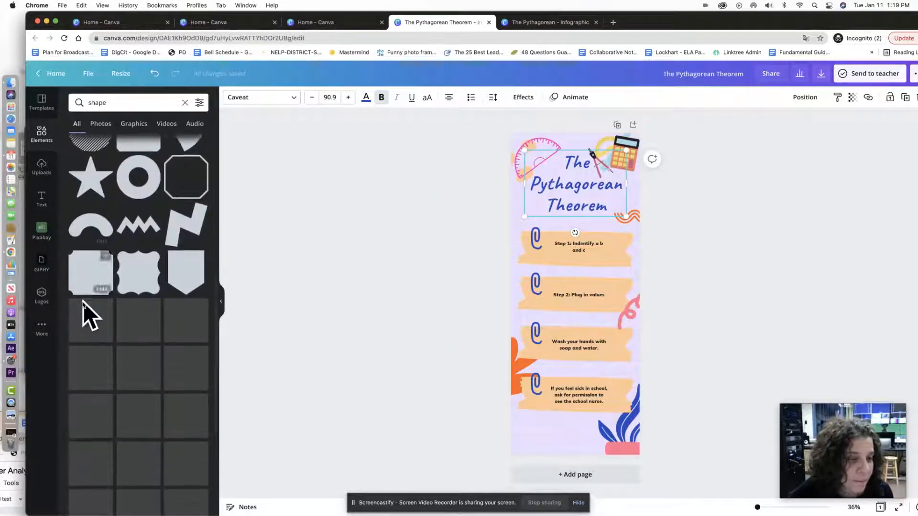
scroll(84, 302, down, 2)
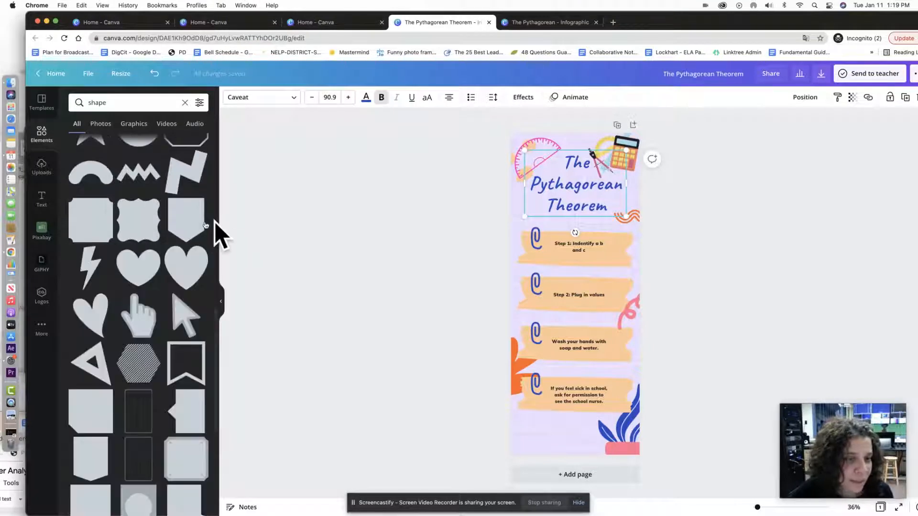
scroll(126, 334, down, 3)
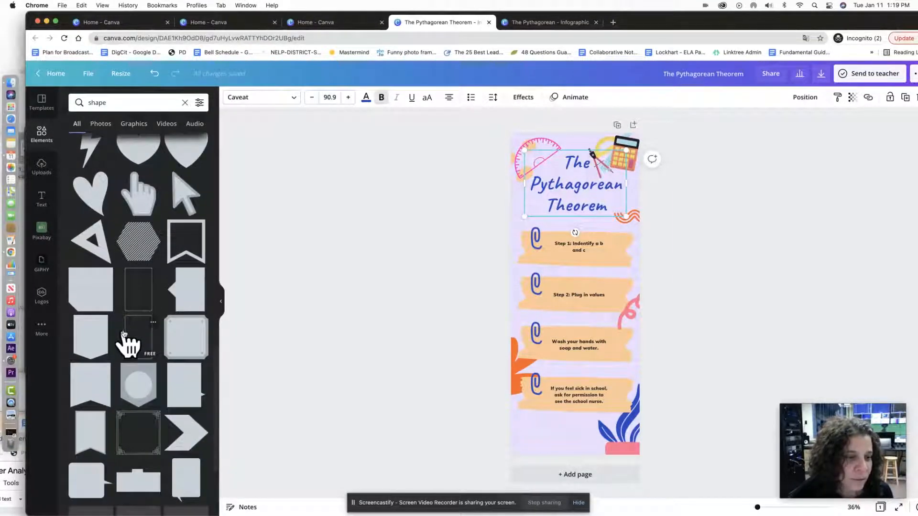
scroll(125, 337, down, 2)
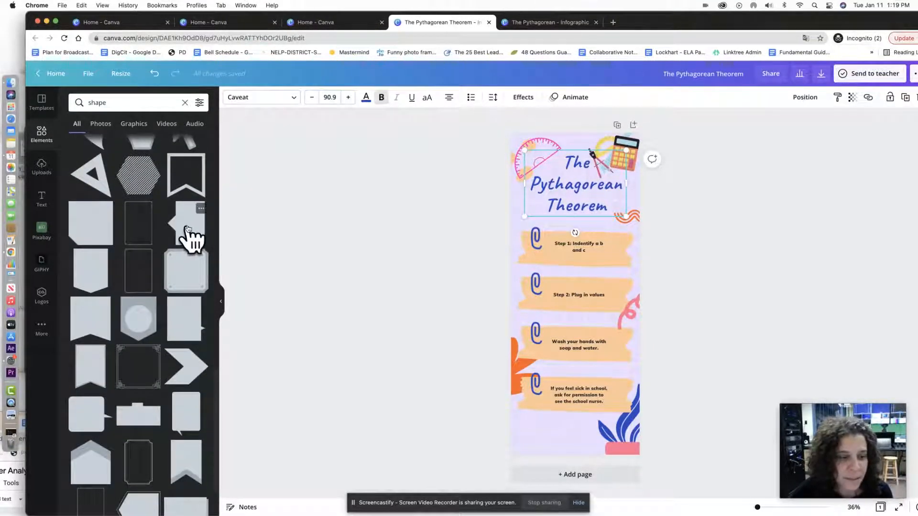
click(188, 230)
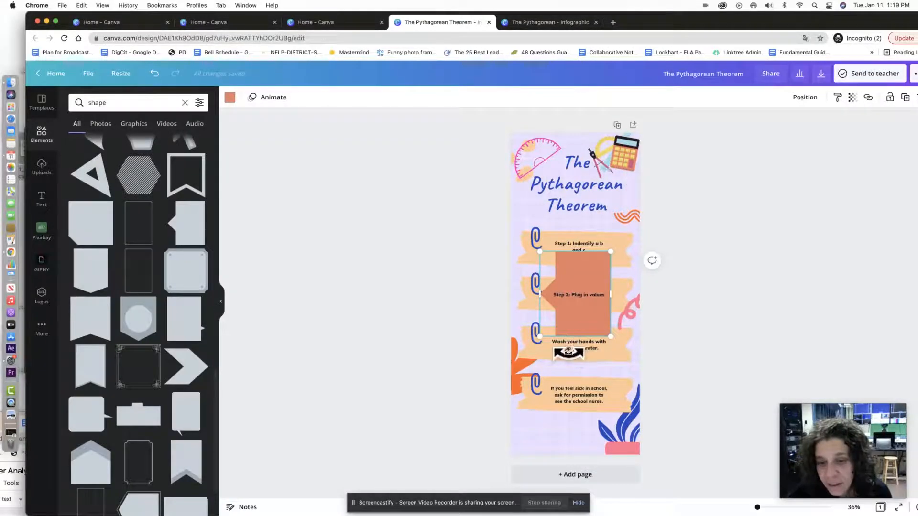
Rotate the callout to -90° so it points down, and fit it as a flatter shape between the title and first banner
drag(568, 353, 633, 300)
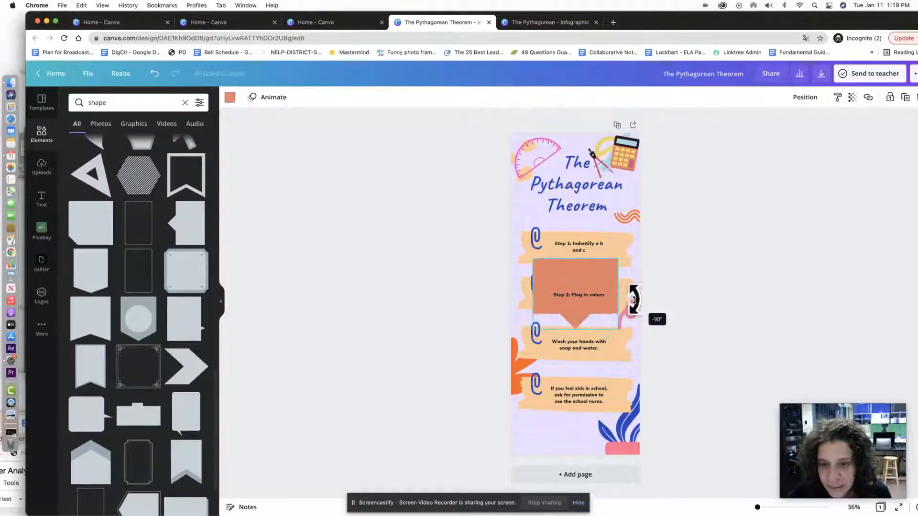
drag(580, 256, 580, 229)
Shrink the title to font size 61.7 and centre it above the callout, nudging the callout slightly up beneath it
drag(582, 195, 582, 188)
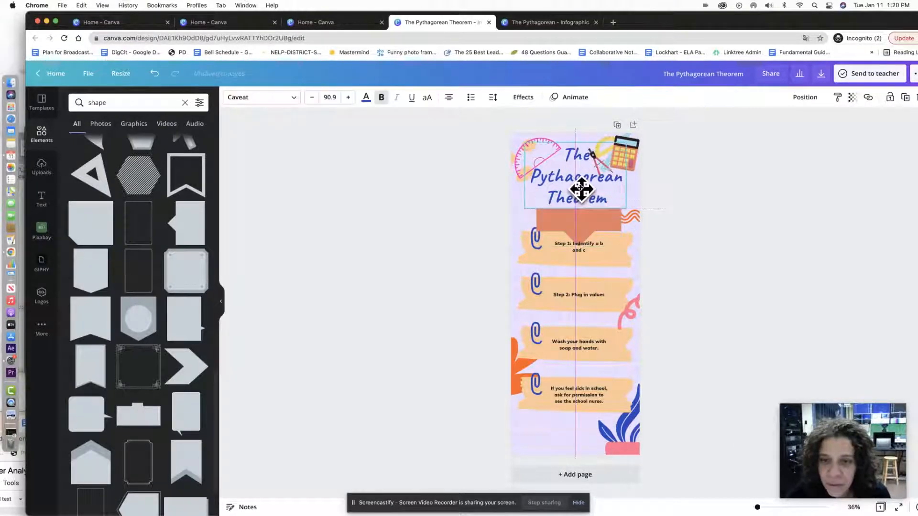
drag(627, 142, 607, 161)
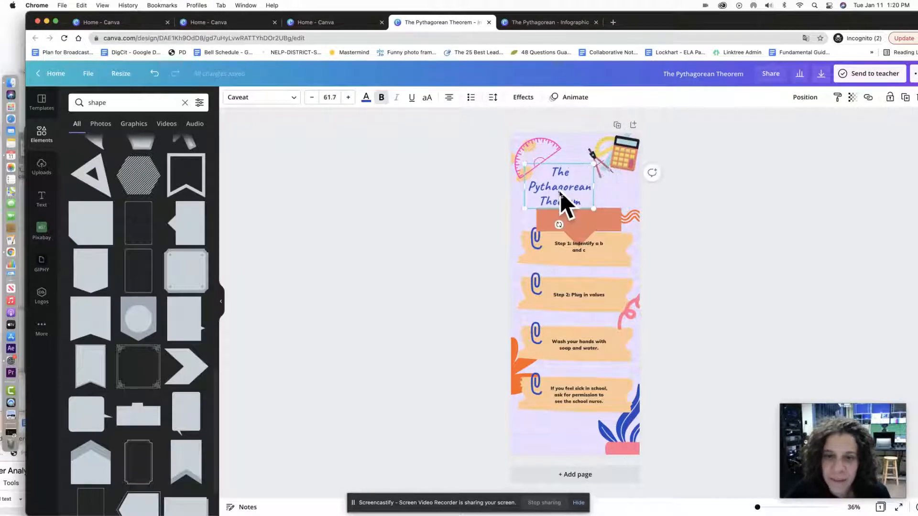
drag(563, 199, 582, 195)
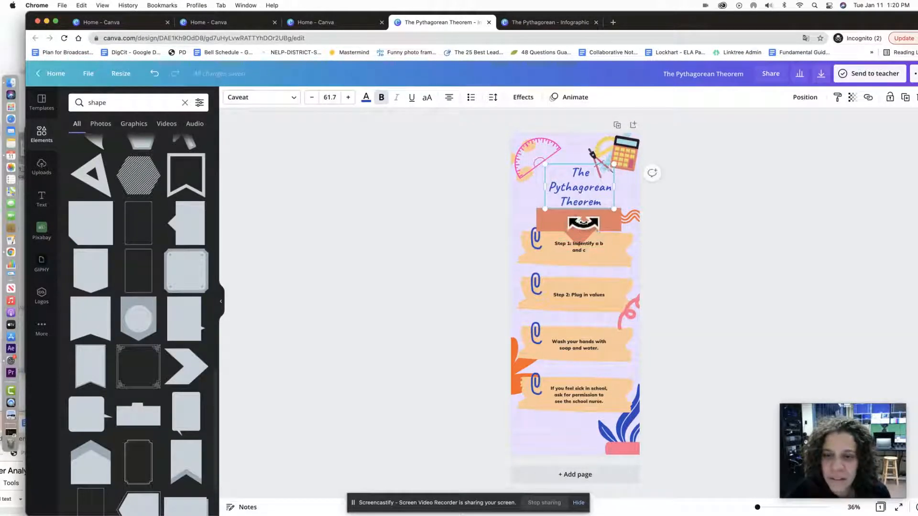
drag(588, 231, 586, 226)
click(356, 223)
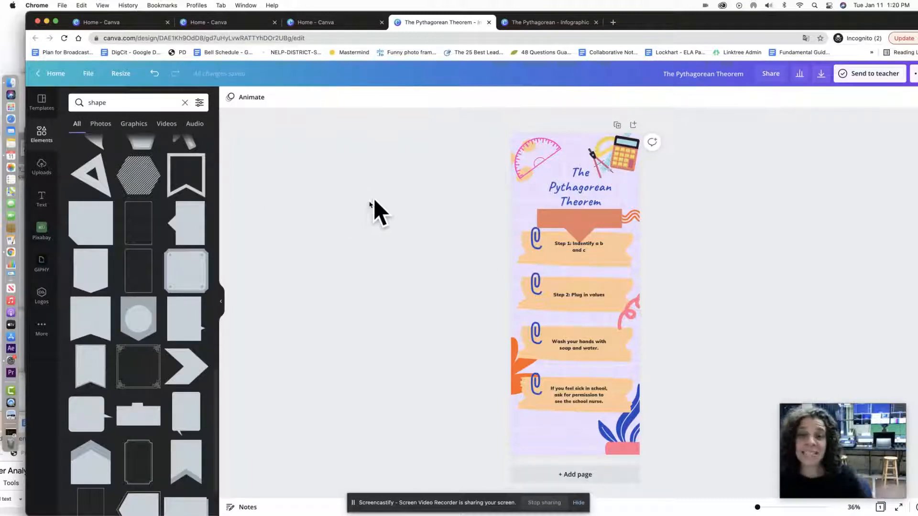
Add a subheading text box on the callout shape reading "a + b = c"
click(41, 200)
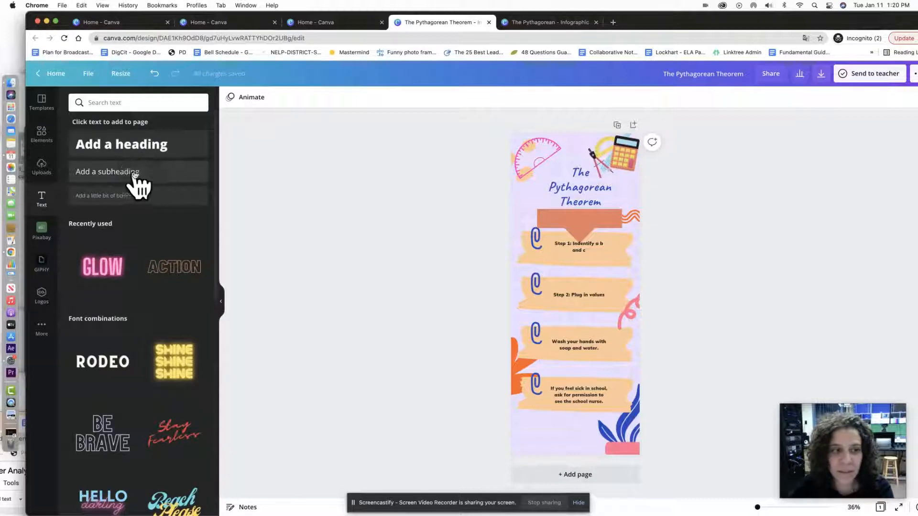
drag(129, 187, 522, 293)
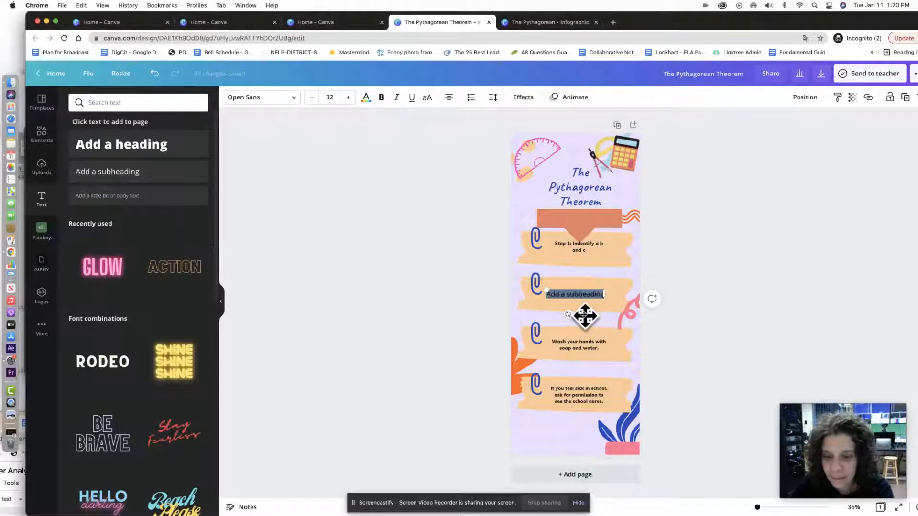
drag(582, 315, 590, 226)
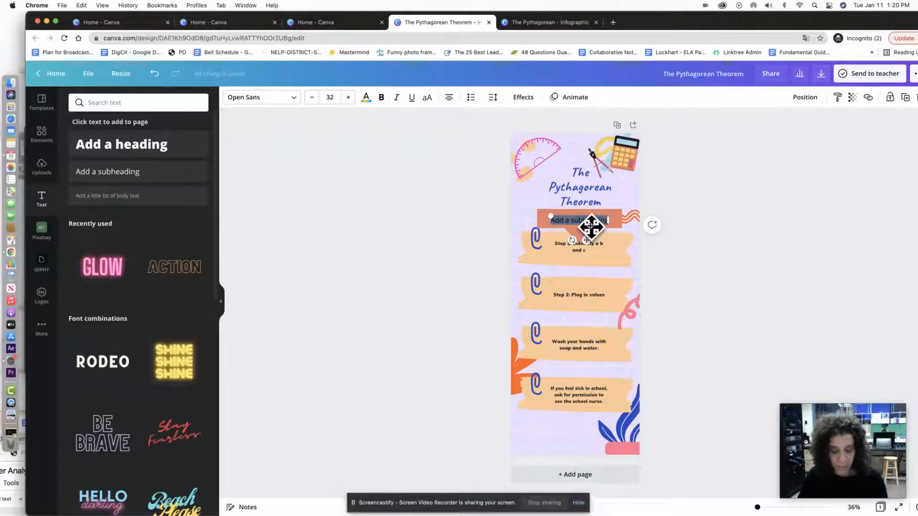
key(BackSpace)
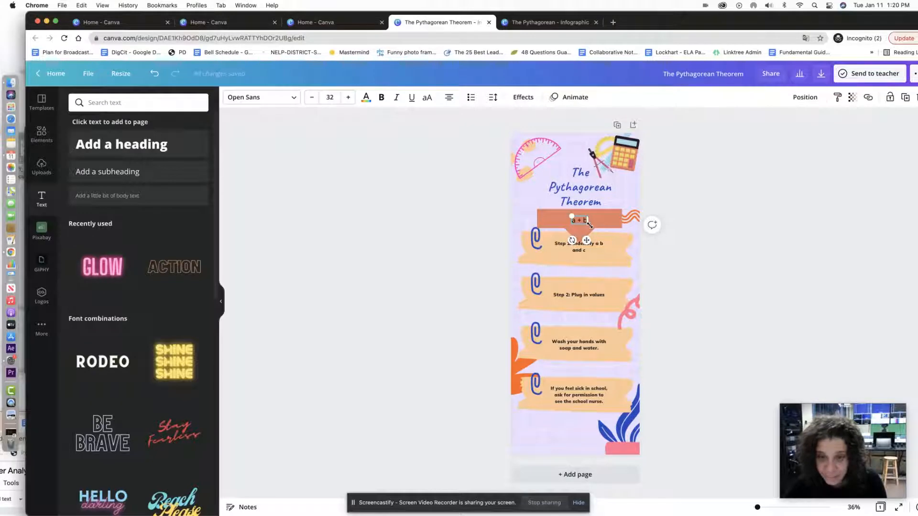
text(= c)
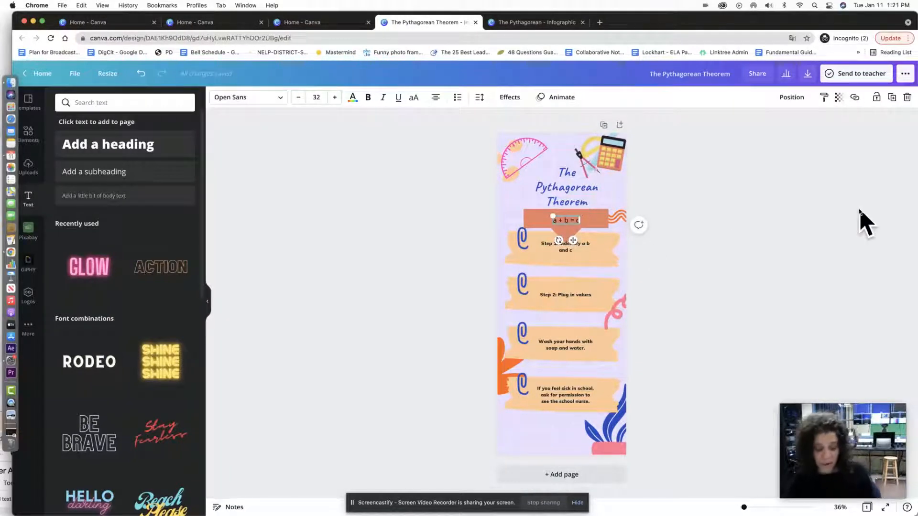
Insert a superscript 2 after each letter of the formula so it reads "a² + b² = c²"
key(ctrl+super+space)
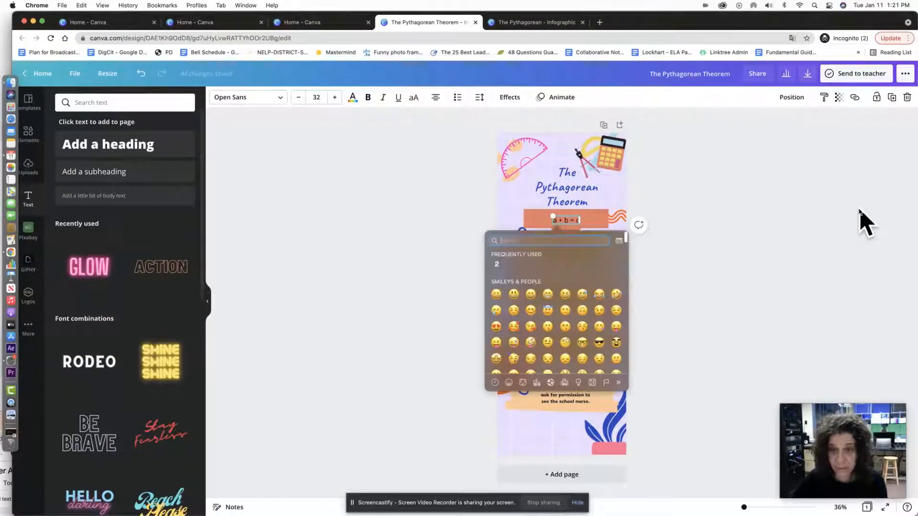
click(497, 265)
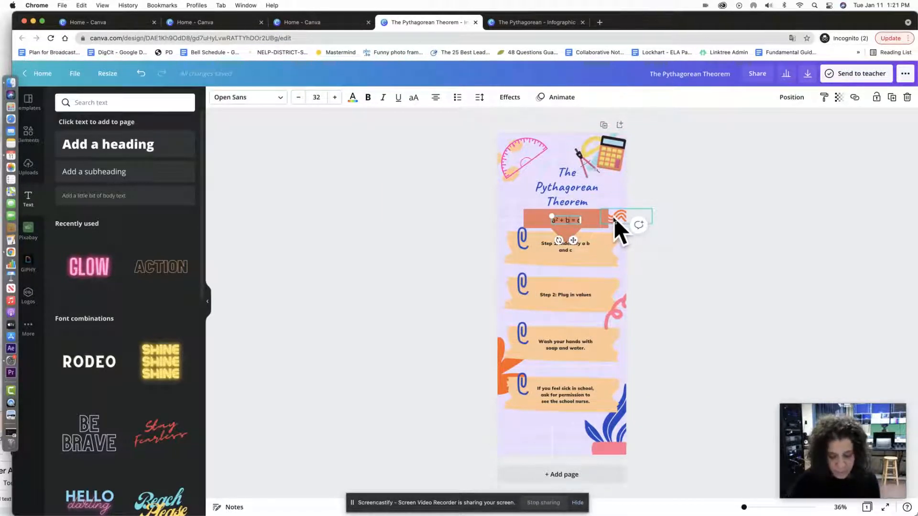
key(ctrl+super+space)
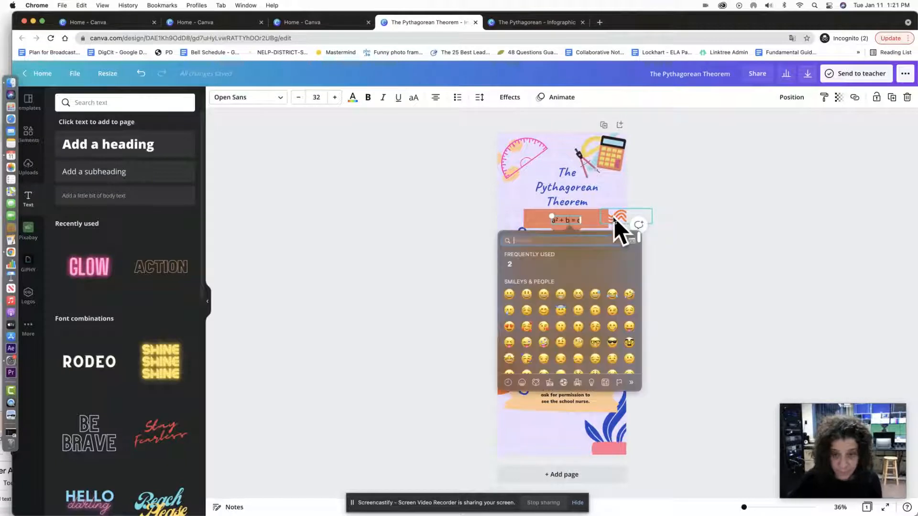
click(509, 266)
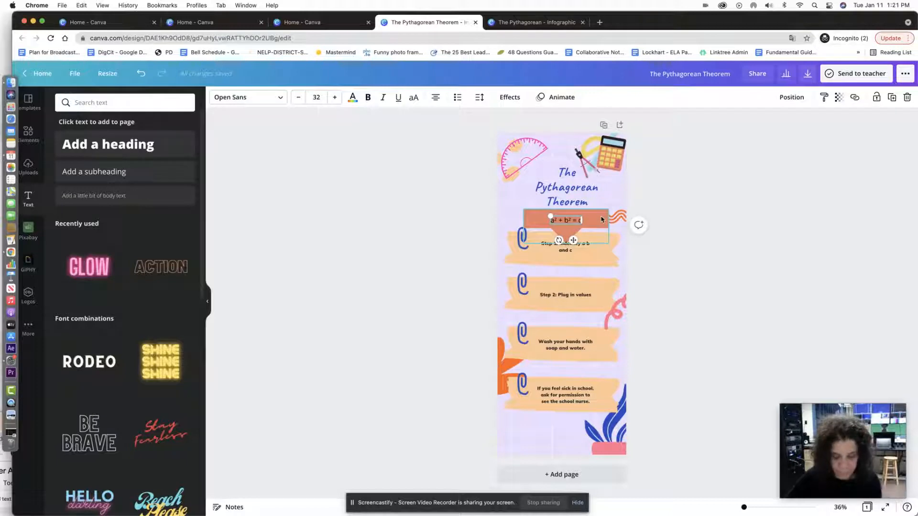
key(ctrl+super+space)
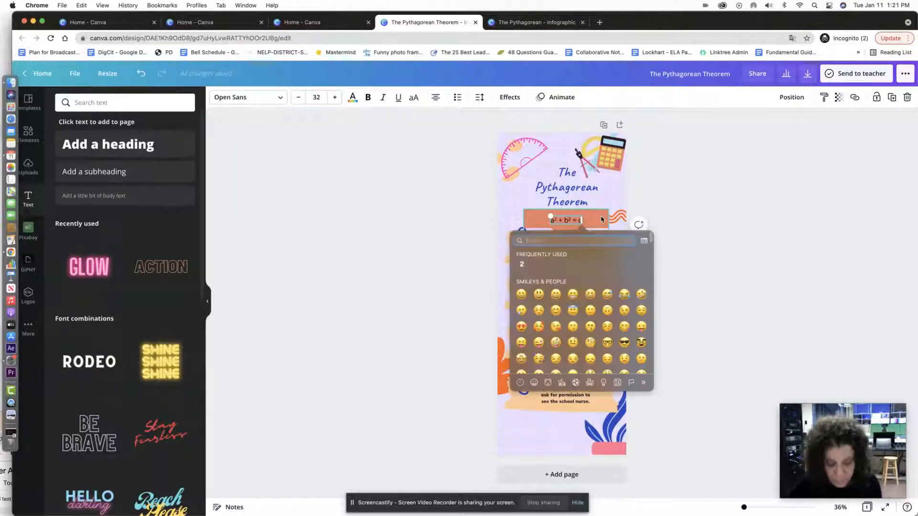
click(521, 265)
click(613, 272)
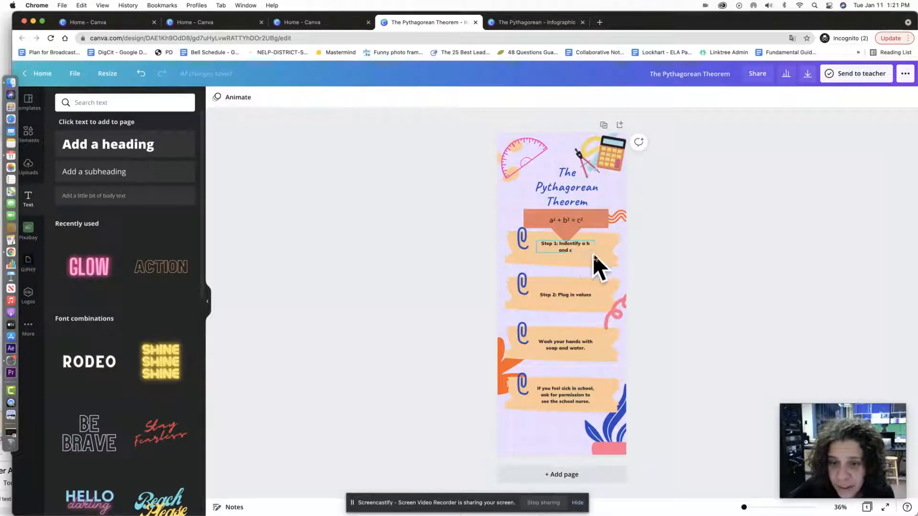
Move the first banner slightly down and correct its text to "Step 1: Identify a b and c"
drag(600, 258, 568, 251)
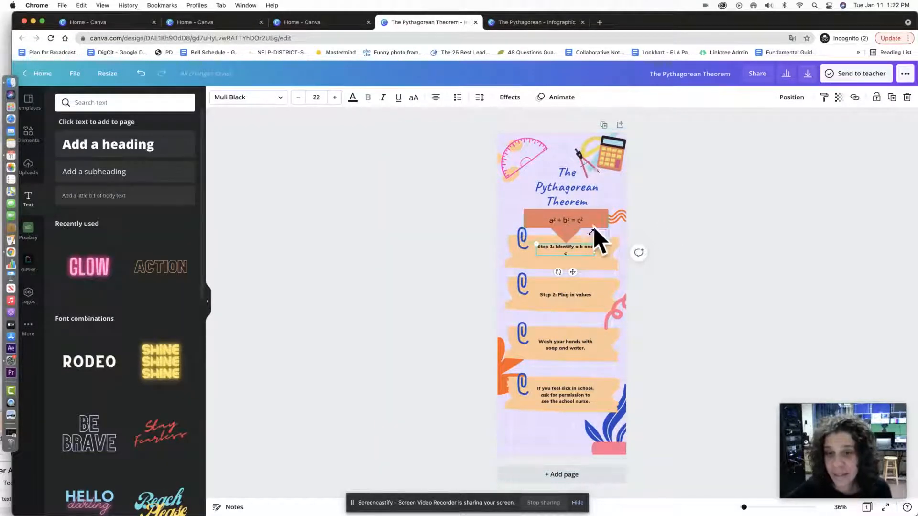
Replace the third banner's text with "Step 3: Simplify"
double_click(565, 345)
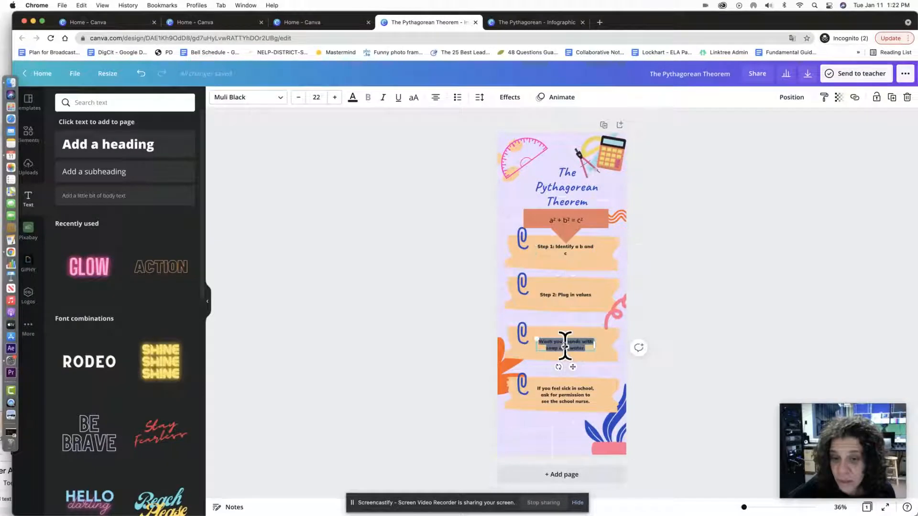
key(BackSpace)
text(Step 3)
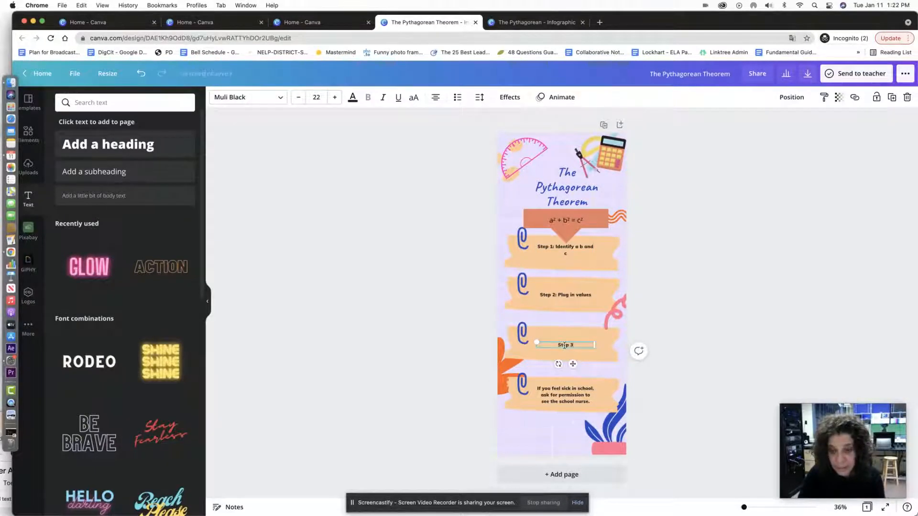
text(: Simplify)
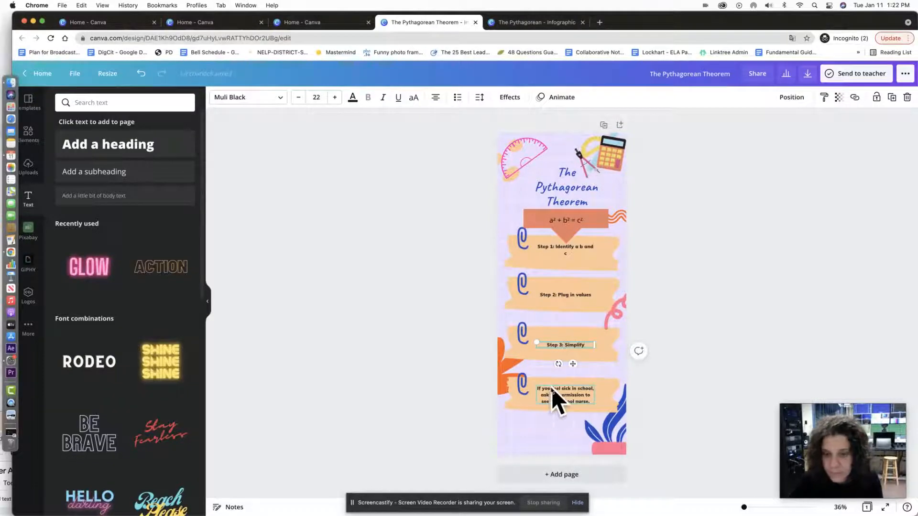
Replace the fourth banner's text with "Step 4: Solve"
double_click(552, 391)
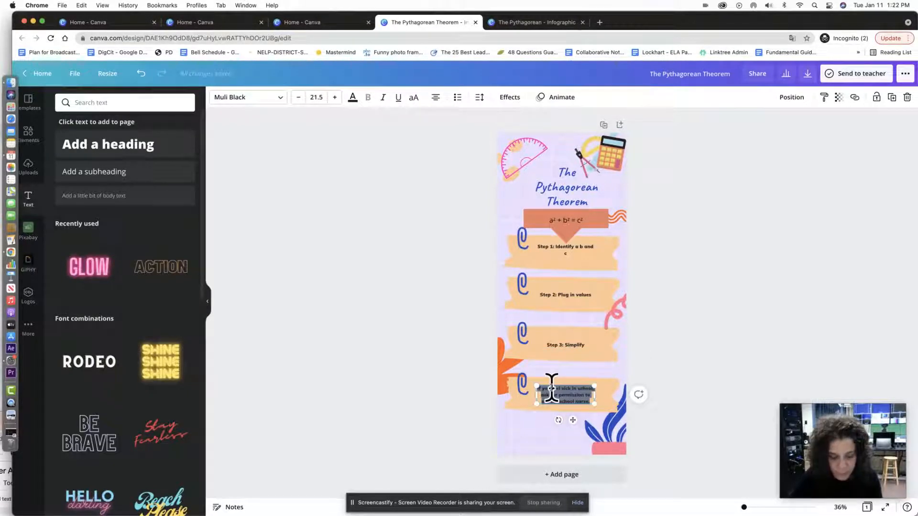
text(Step 4: Solve)
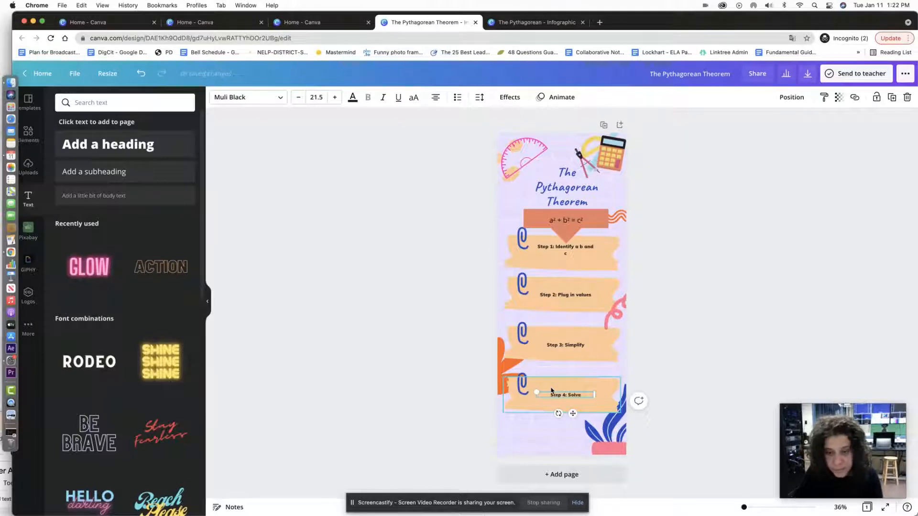
click(766, 263)
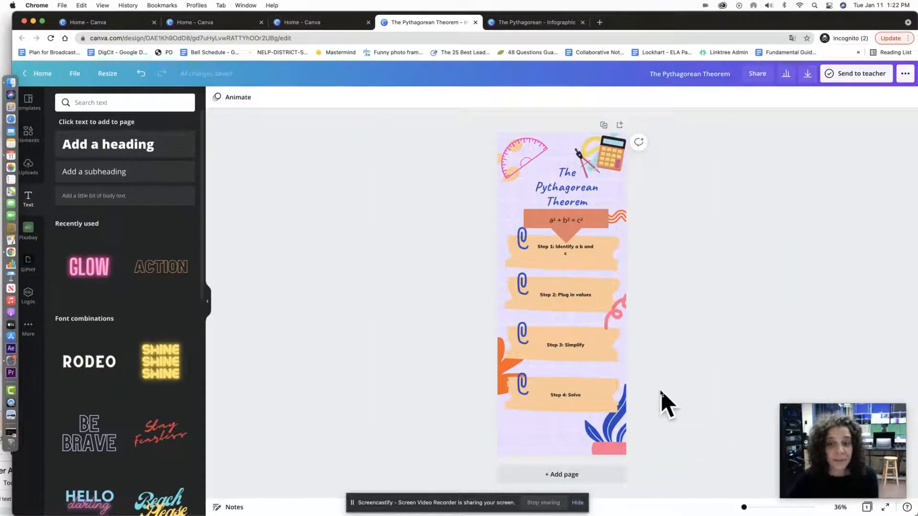
Delete the blue potted plant graphic at the lower corner of the infographic
click(621, 452)
key(Delete)
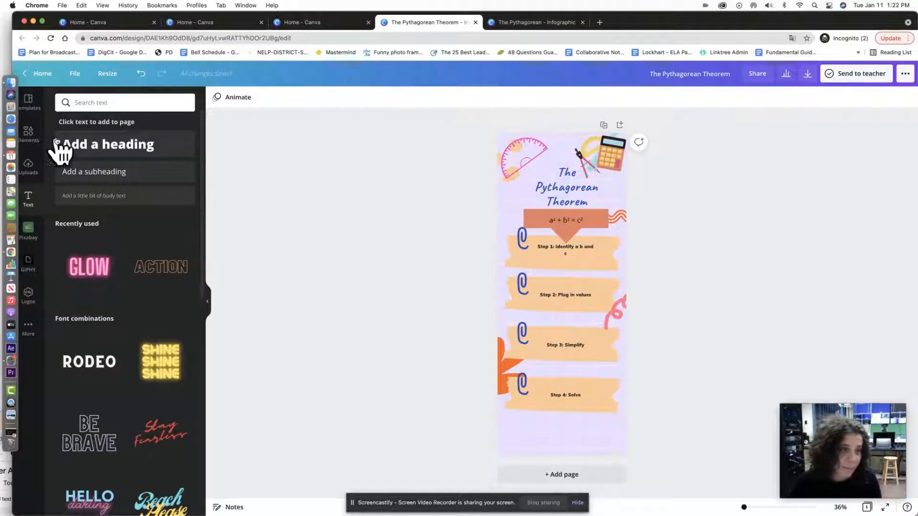
Search the design elements for "geometry"
click(31, 141)
click(110, 102)
text(shape)
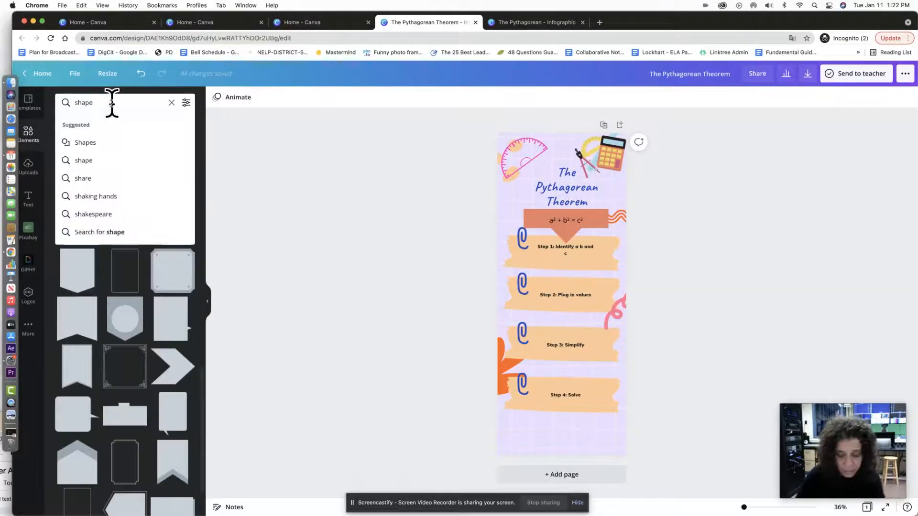
key(BackSpace)
key(BackSpace)
key(BackSpace)
key(BackSpace)
key(BackSpace)
text(geo)
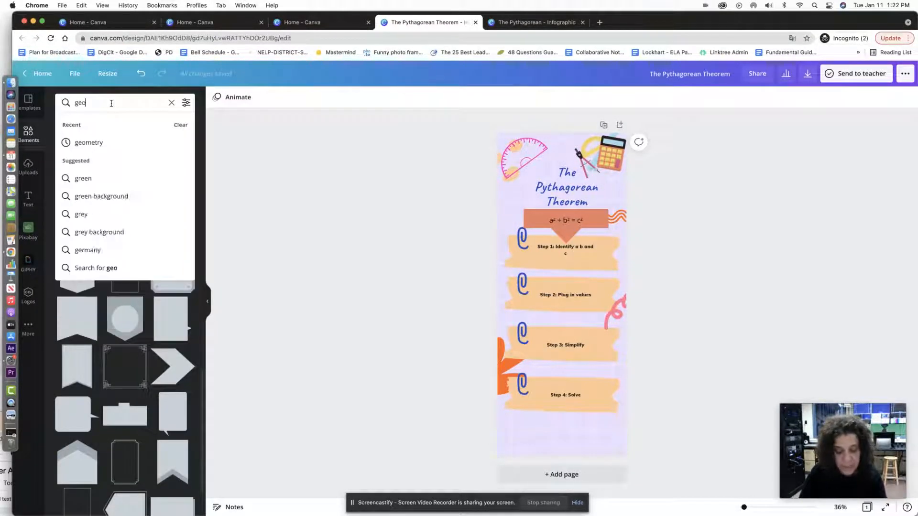
text(metry)
key(Return)
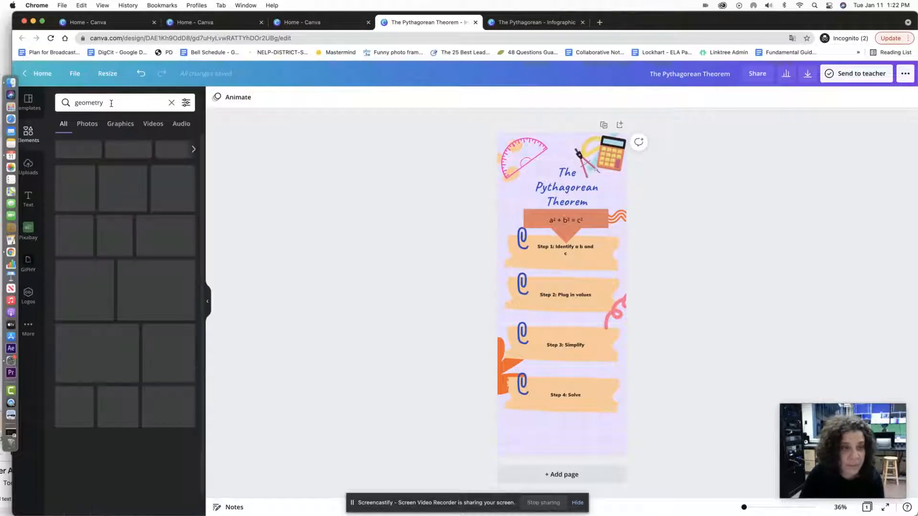
Add the black-and-white drafting compass graphic and place it in the infographic's lower right corner, beneath the Step 4 text
scroll(146, 317, down, 3)
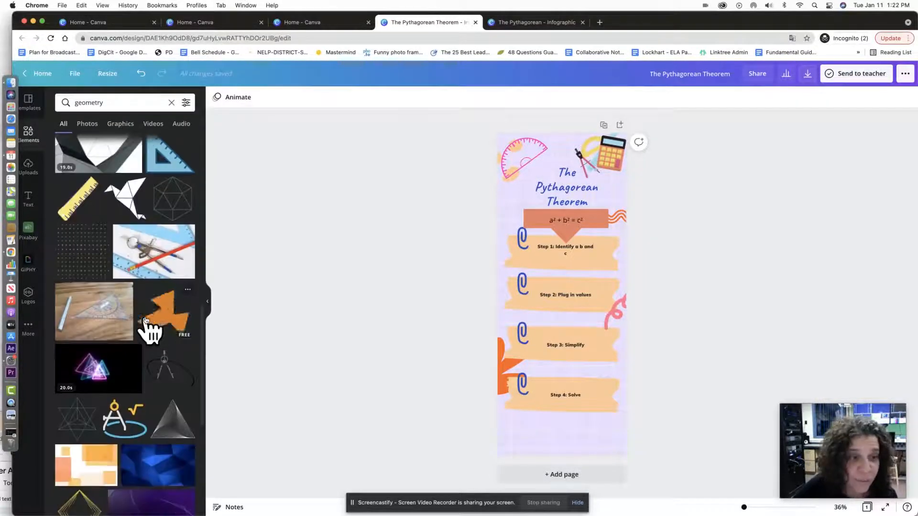
scroll(145, 319, down, 5)
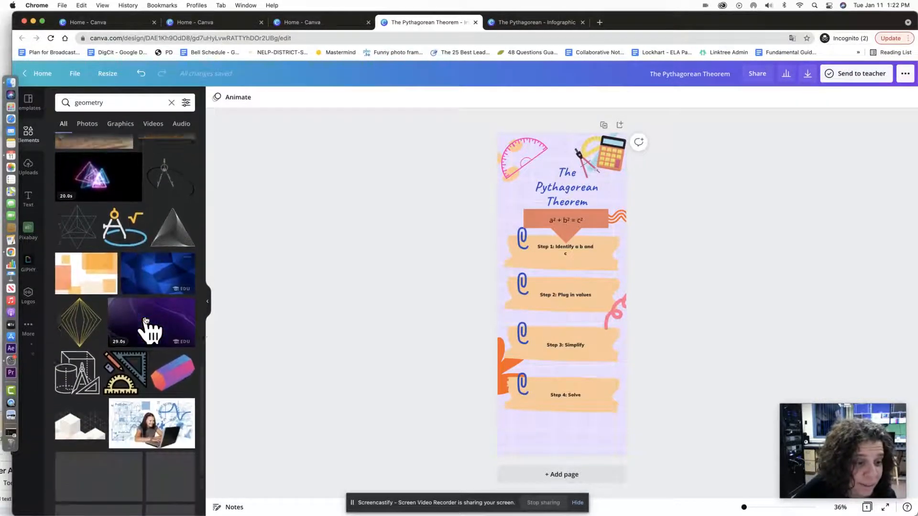
scroll(150, 318, down, 1)
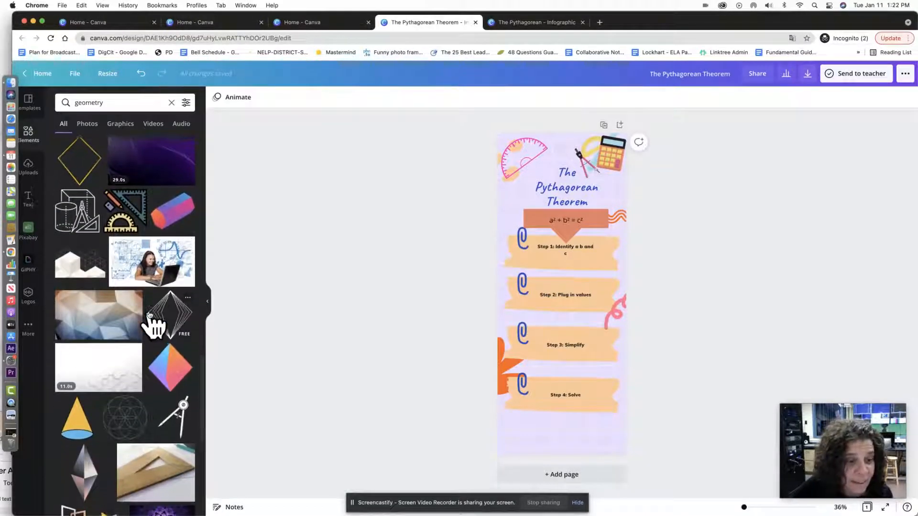
click(179, 414)
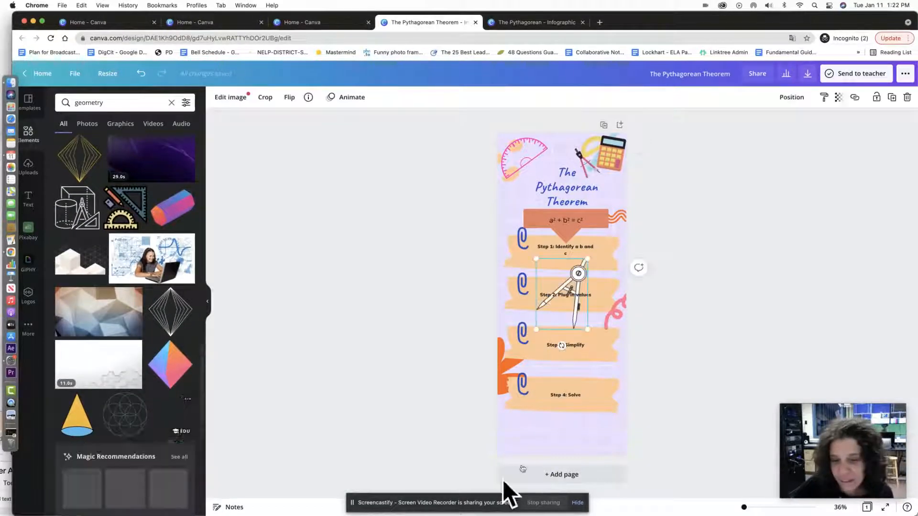
drag(580, 297, 611, 419)
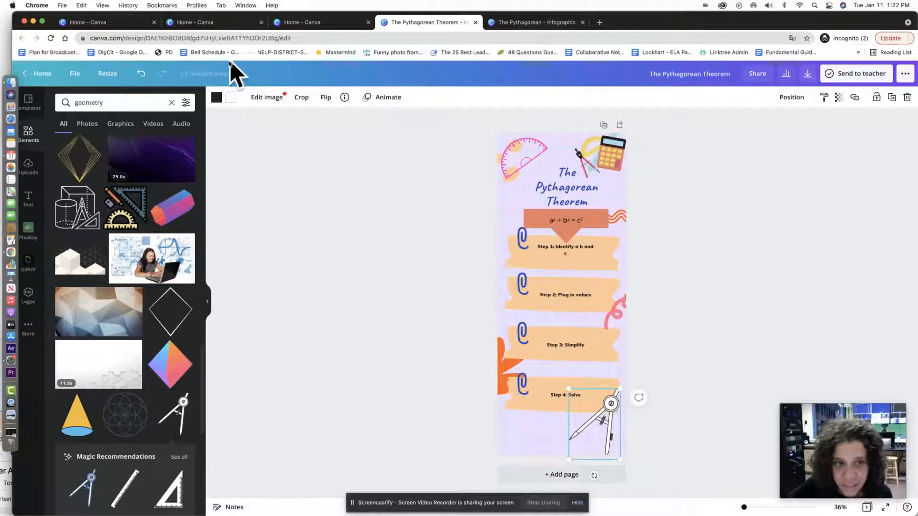
Recolor the compass graphic's black outline with the blue from the document colors
click(216, 98)
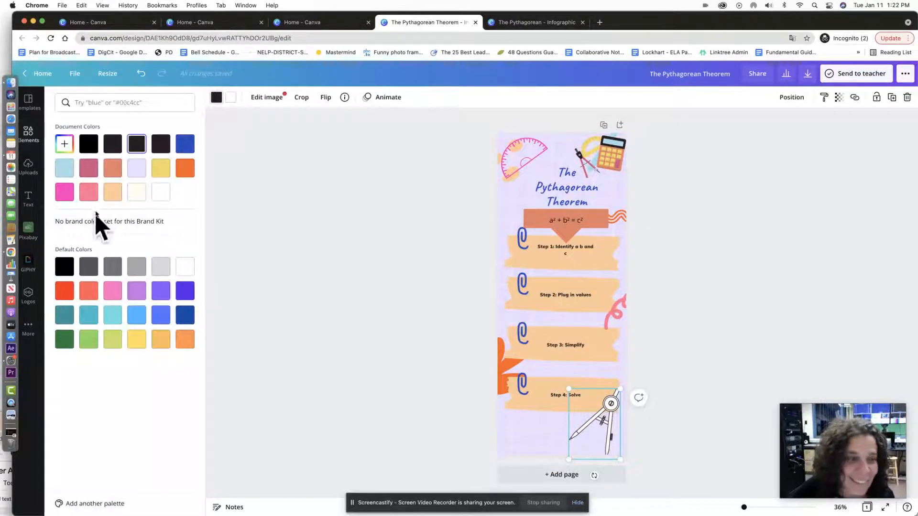
click(186, 146)
click(334, 297)
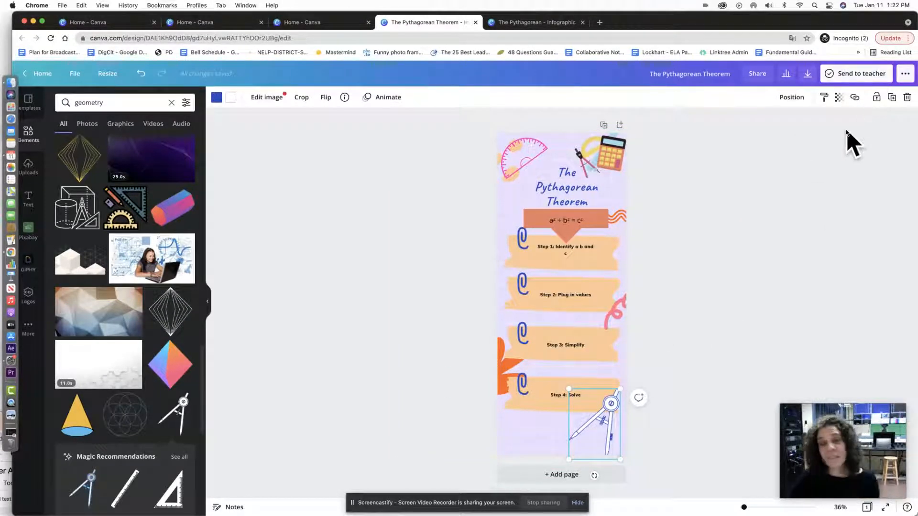
Add a second page to the design and set its background color to white
click(563, 477)
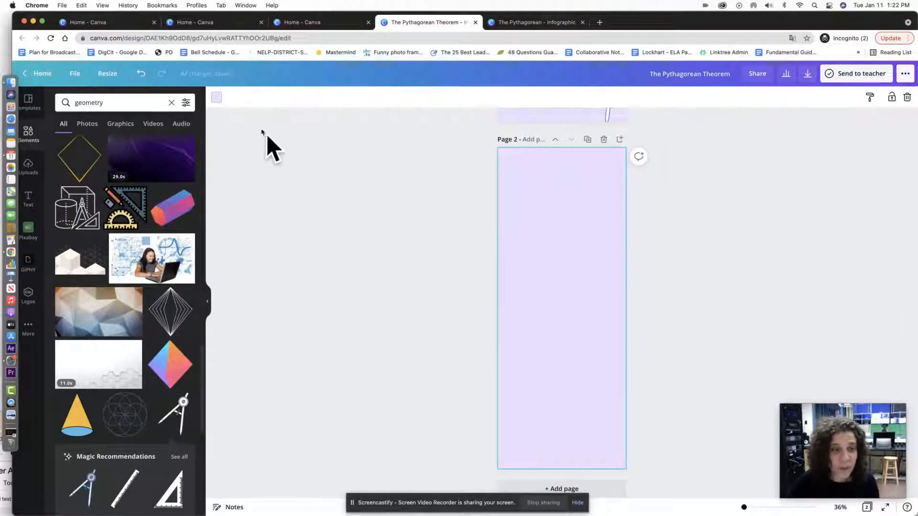
click(216, 97)
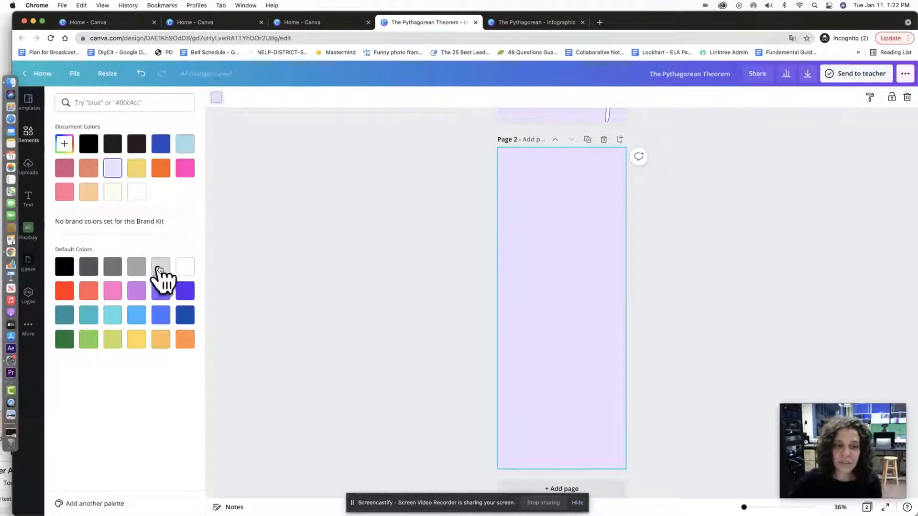
click(184, 266)
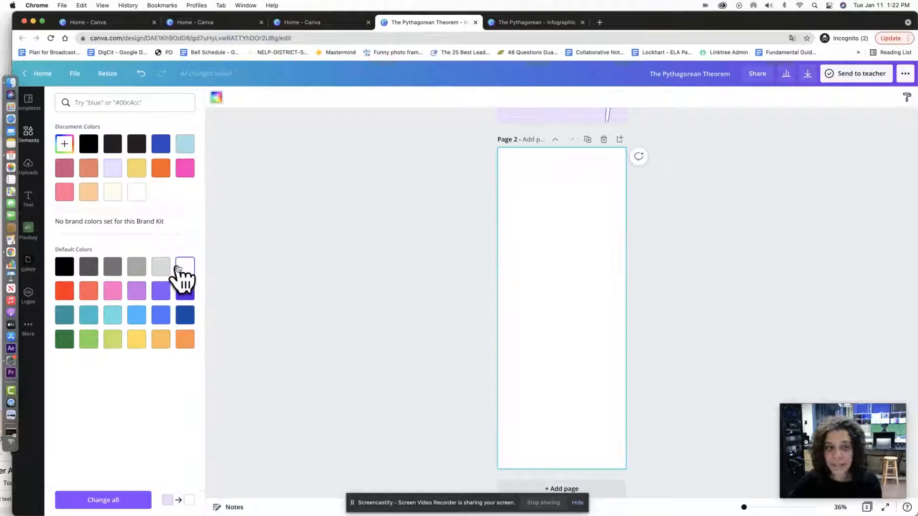
Add the pink notepad paper graphic to page 2, enlarge it and place it centered near the top of the page
click(35, 139)
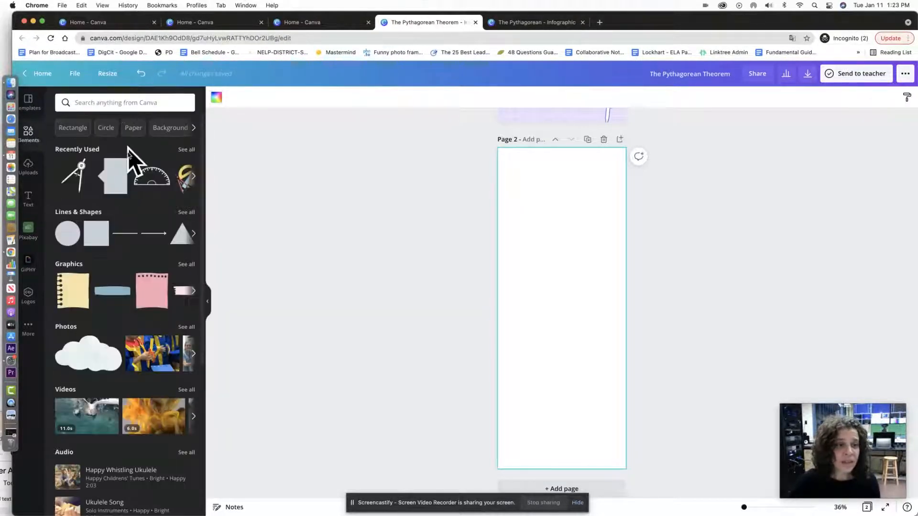
click(152, 297)
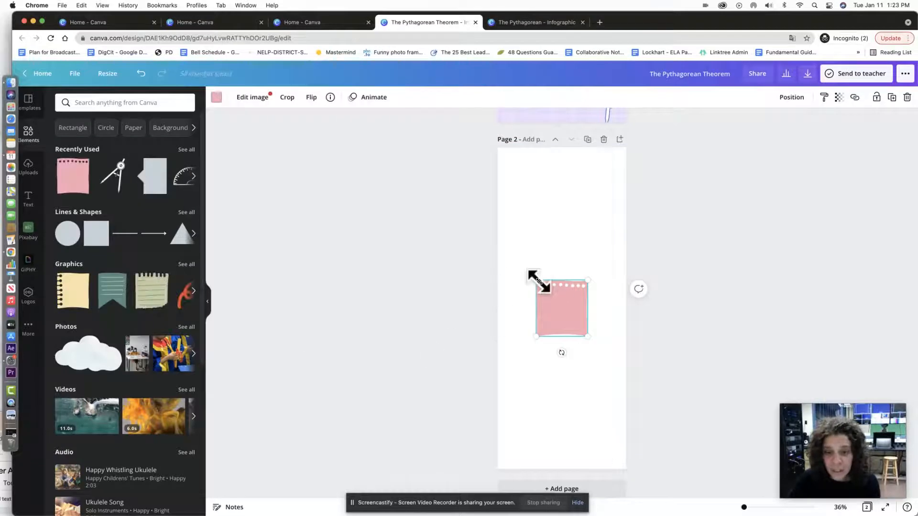
drag(537, 282, 524, 215)
drag(568, 264, 569, 206)
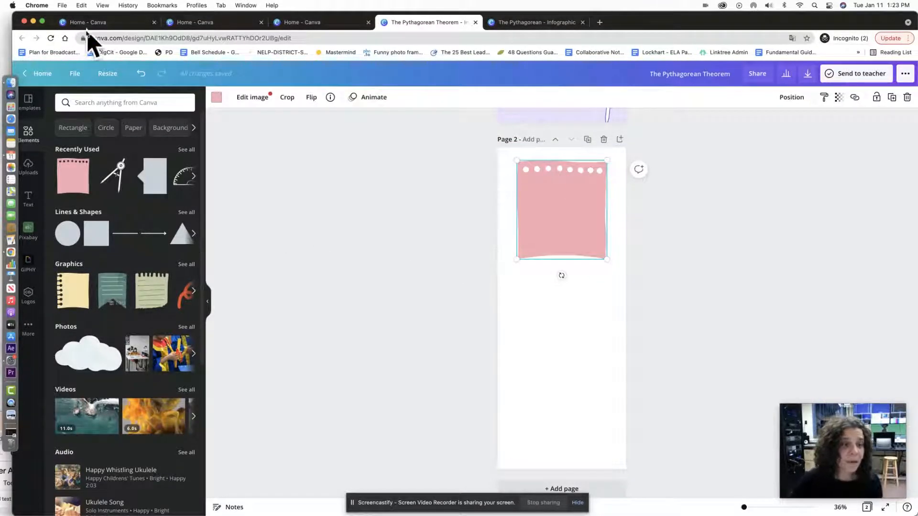
Find a cut-corner rectangle under "shape" and build four wide dark pink banners from it, stacked below the notepad paper
click(115, 102)
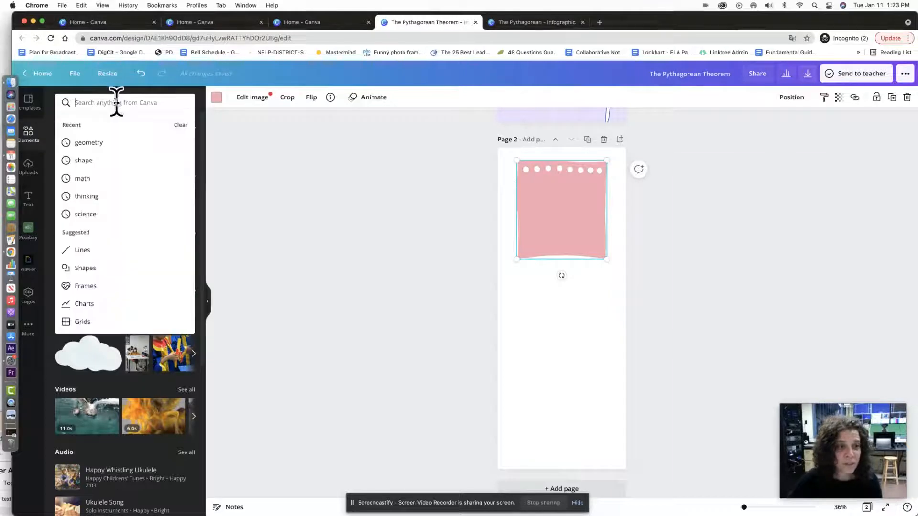
click(93, 162)
scroll(170, 389, down, 2)
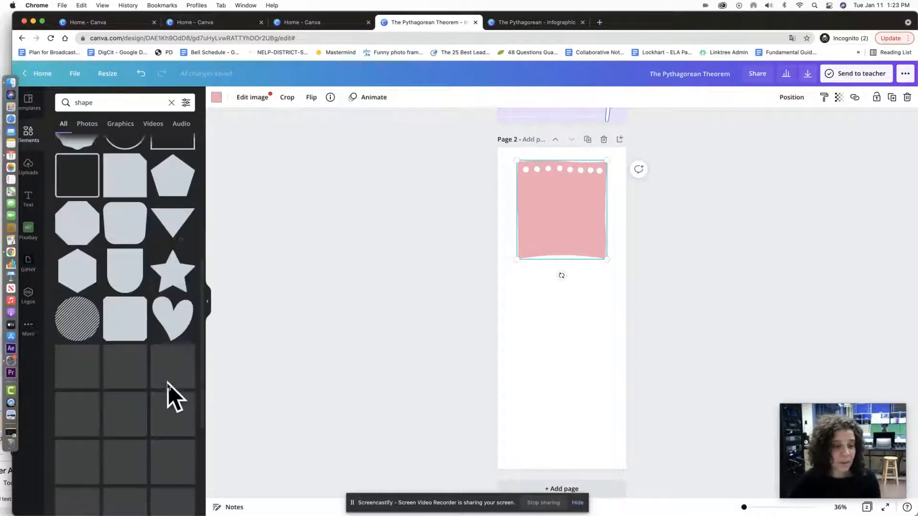
scroll(168, 383, down, 4)
scroll(168, 383, up, 2)
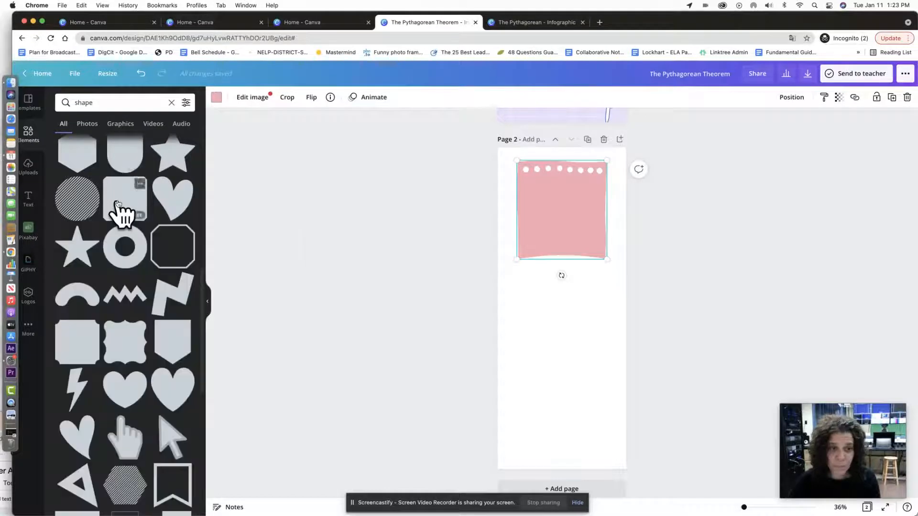
drag(118, 204, 510, 313)
drag(608, 315, 620, 314)
drag(567, 342, 598, 433)
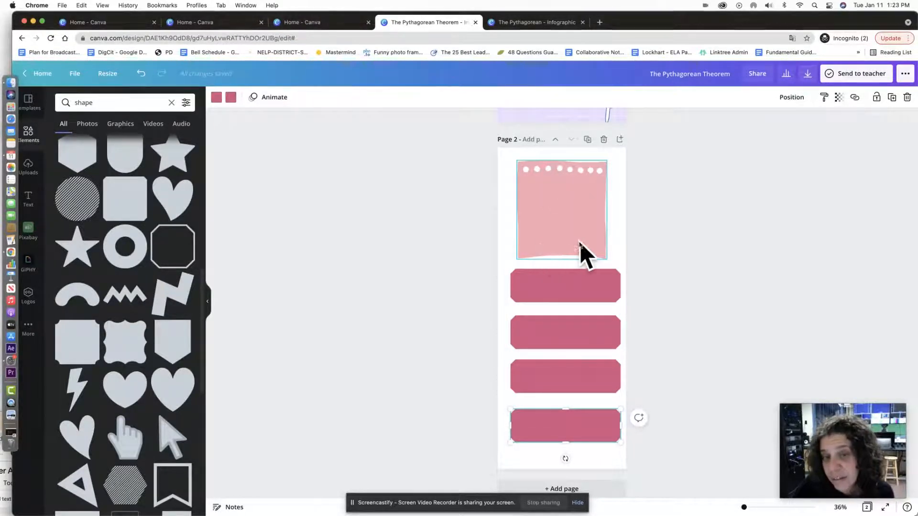
Add the recently used math graphic with the orange cone and place it over the notepad paper's lower right corner
click(29, 134)
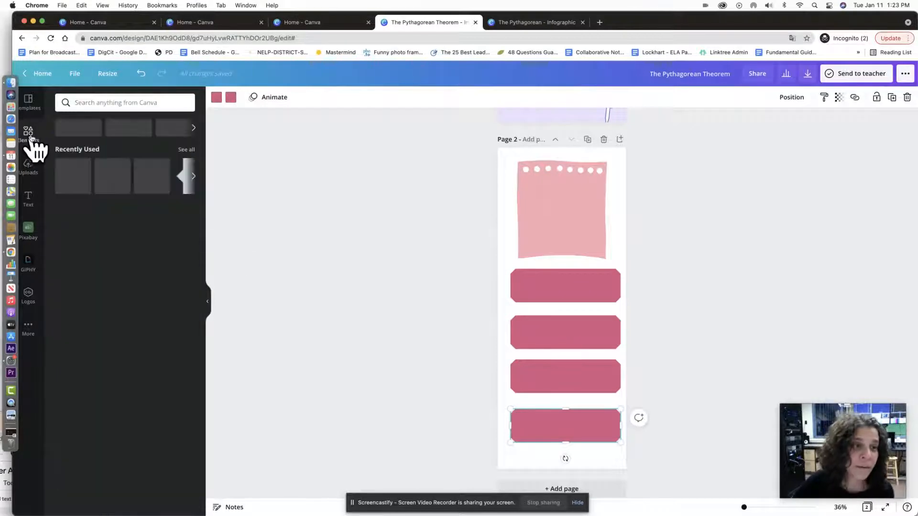
click(184, 150)
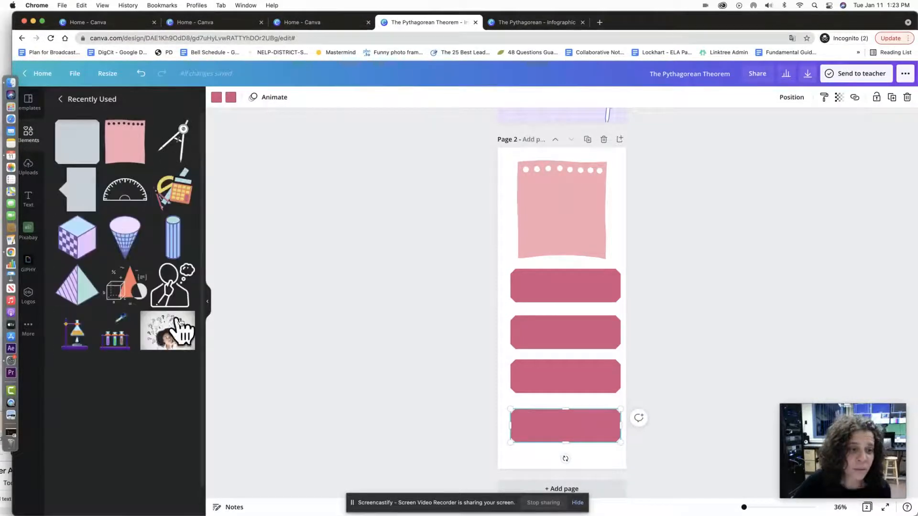
click(125, 291)
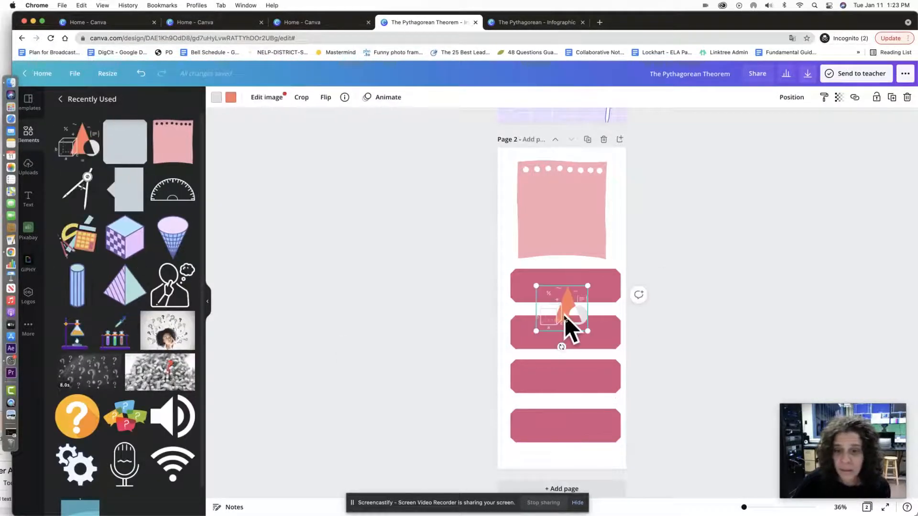
drag(564, 316, 604, 263)
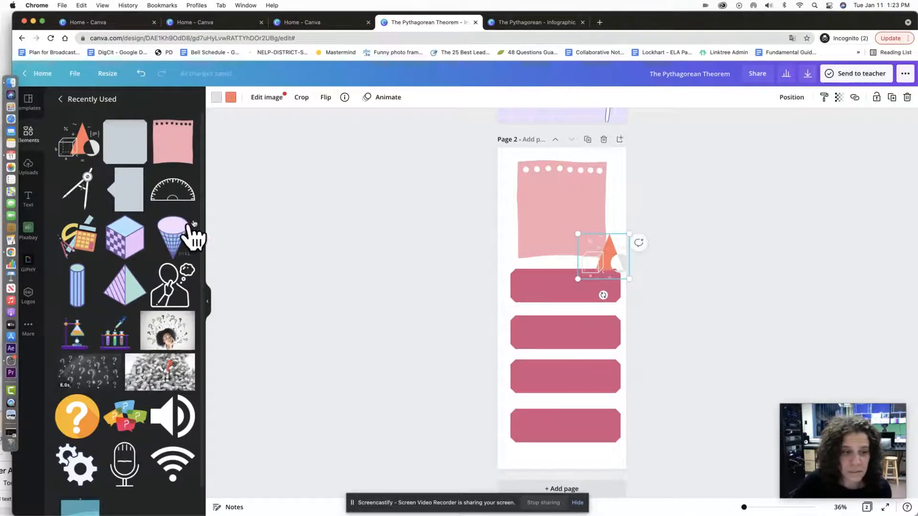
Add the cone graphic to the first banner and the pyramid graphic to the second, each shrunk to fit at the left end
click(172, 249)
drag(557, 311, 523, 290)
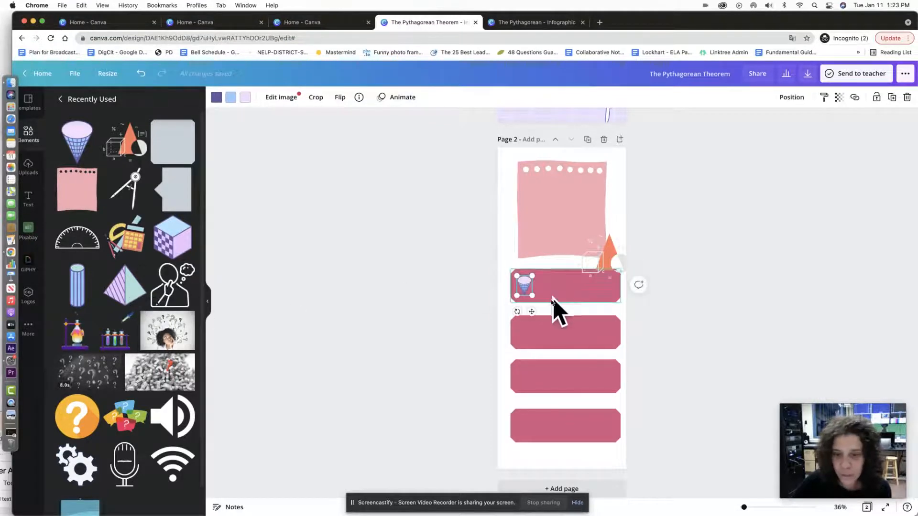
click(127, 284)
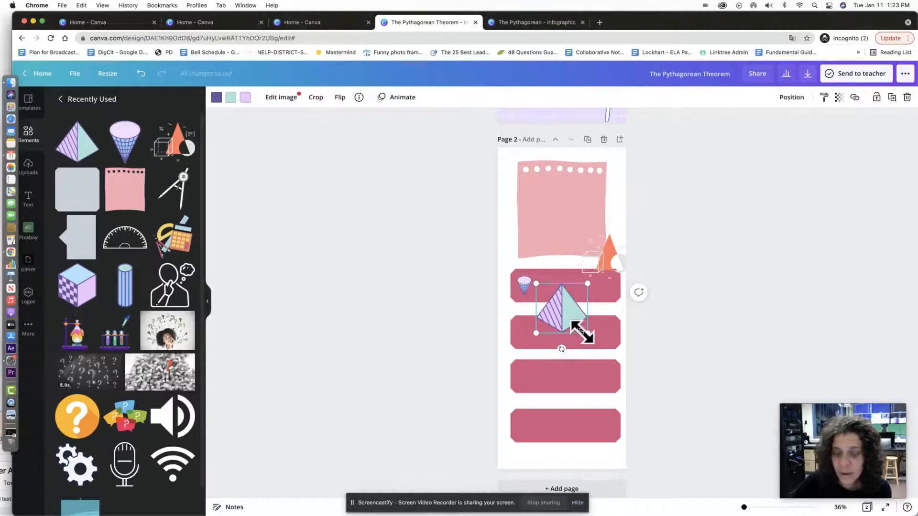
drag(582, 332, 530, 337)
scroll(673, 322, up, 7)
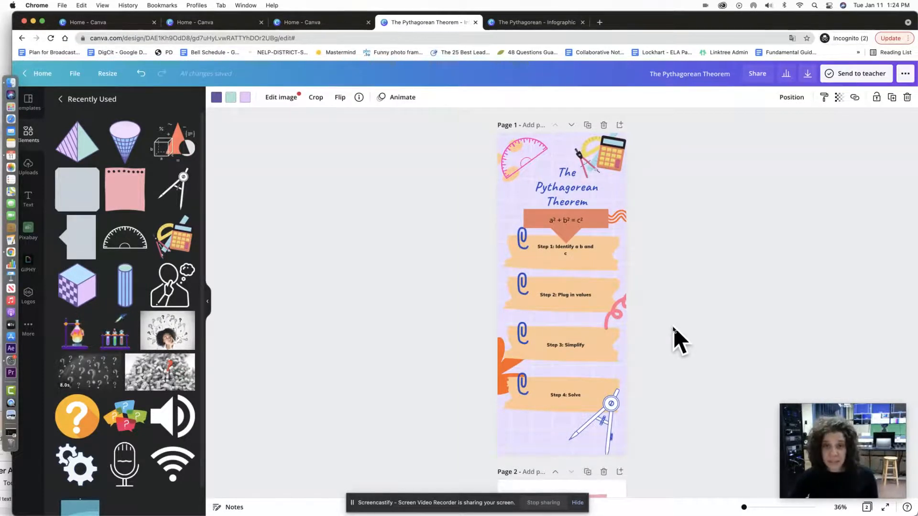
scroll(674, 329, down, 7)
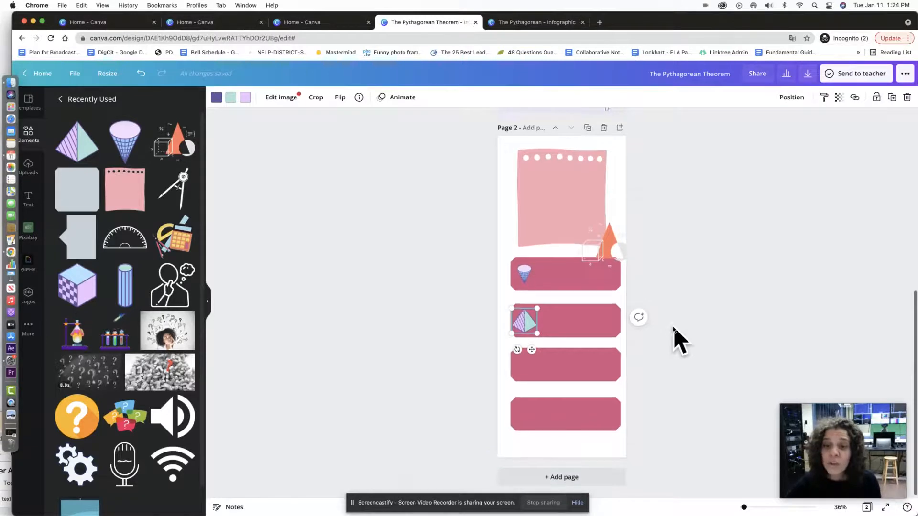